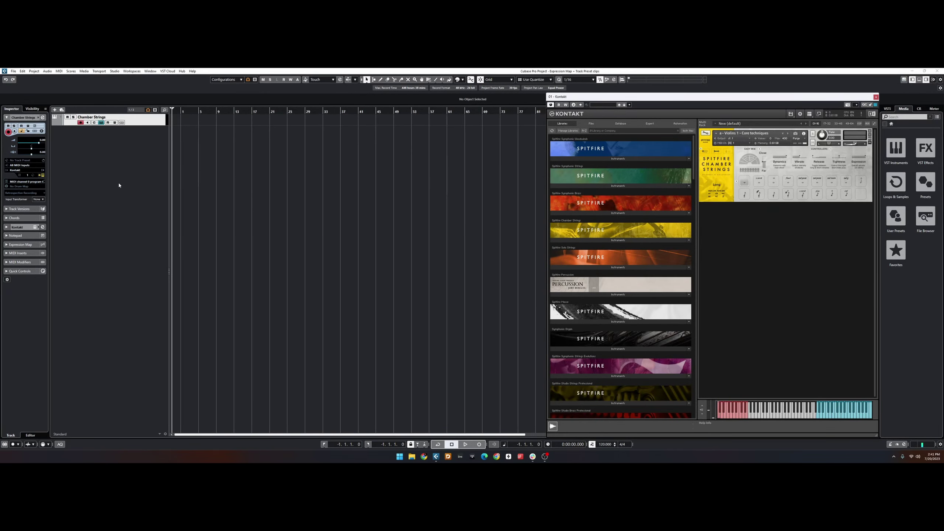
Close the Kontakt window and open Expression Map Setup from the Chamber Strings Inspector
key(Escape)
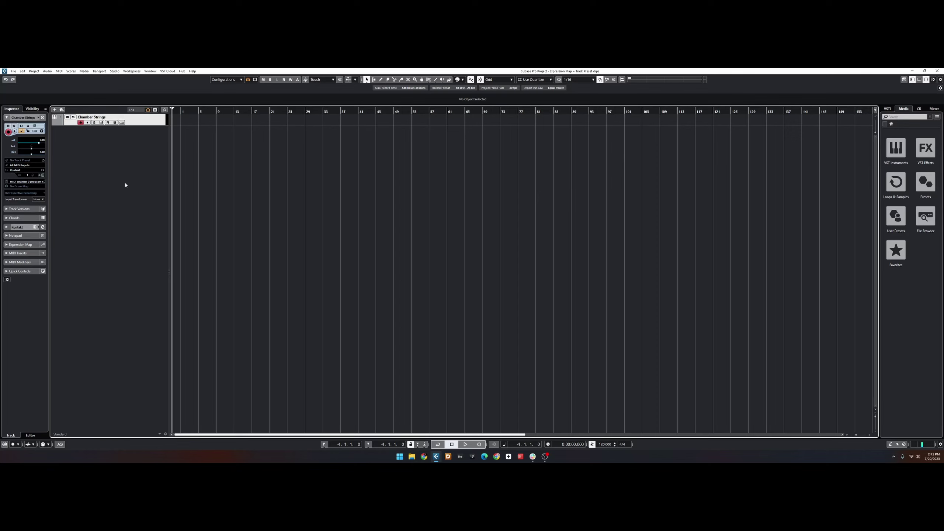
click(22, 245)
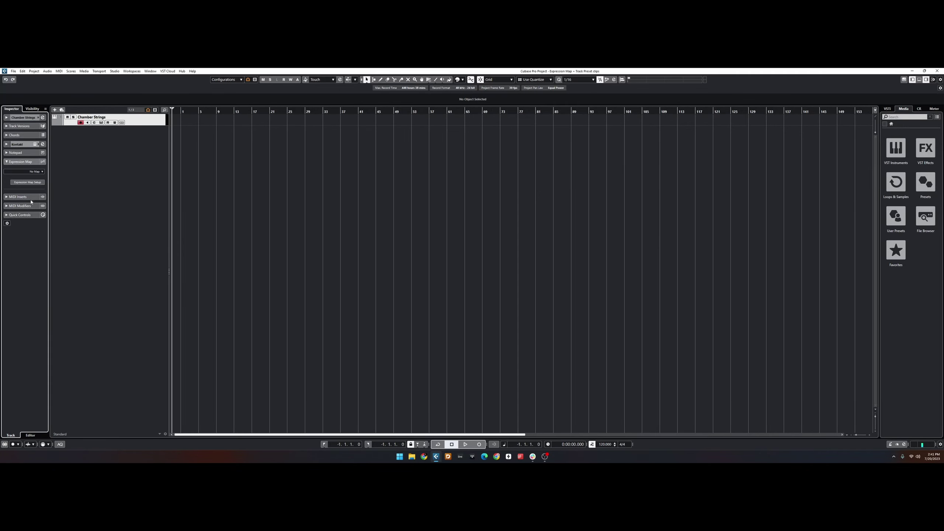
click(27, 182)
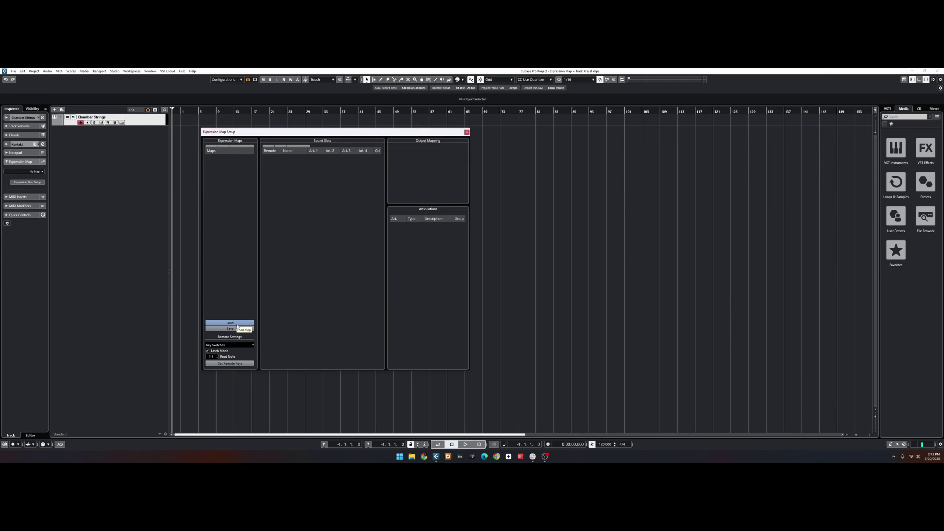
Load SCS - Violins I - Core from SA Drive 1 (I:) > a. Expression Maps > SCS - Expression Maps
click(236, 324)
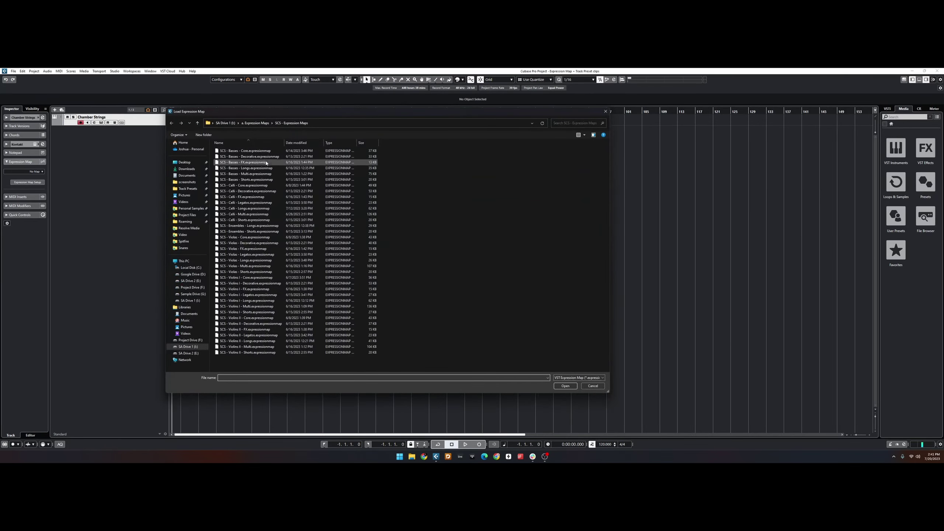
click(257, 123)
click(225, 123)
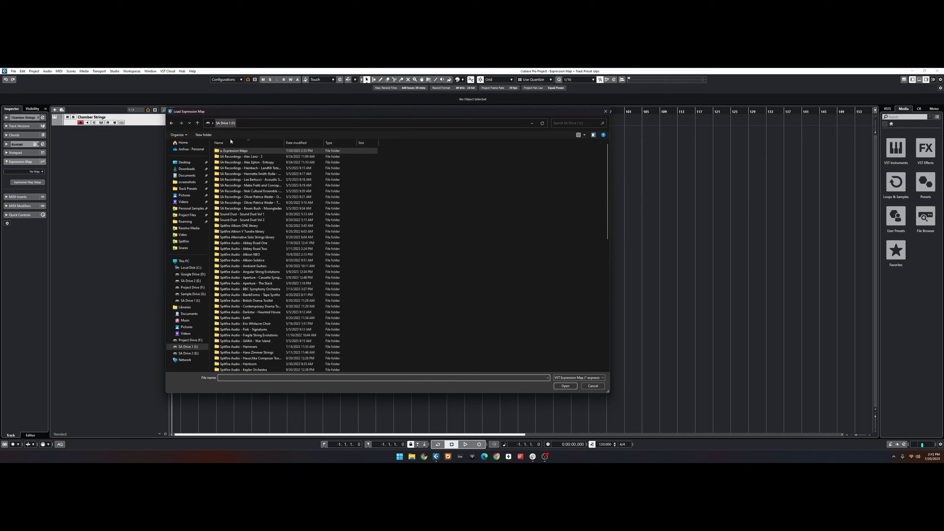
double_click(236, 150)
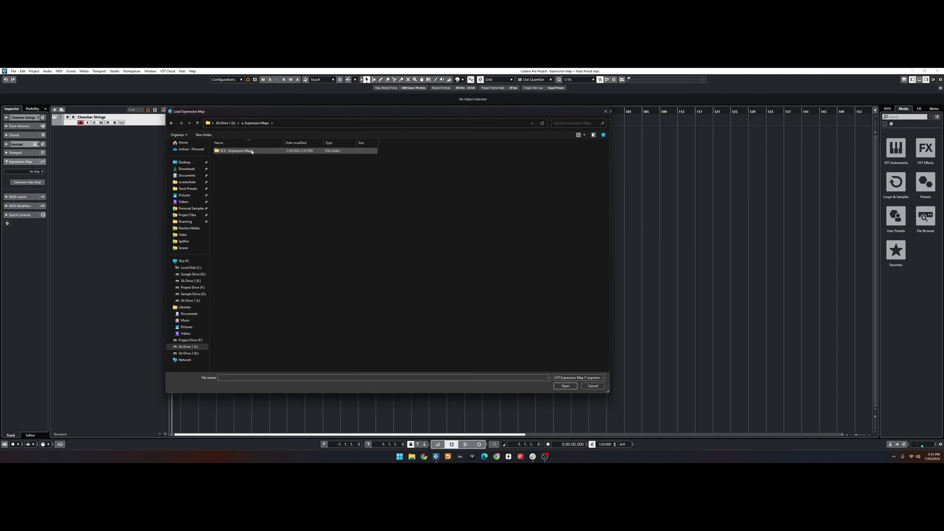
double_click(251, 151)
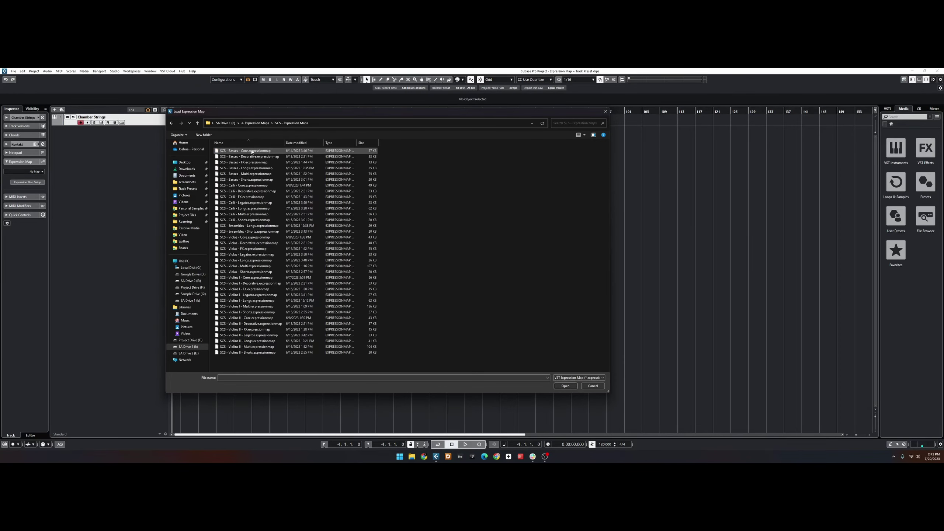
click(254, 280)
click(565, 386)
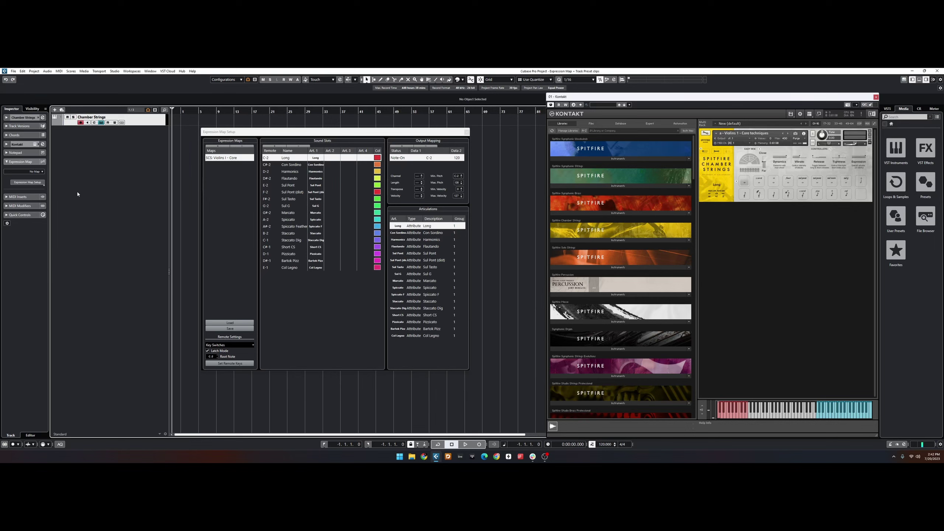
Choose SCS: Violins I - Core in the Inspector's Expression Map dropdown
click(35, 171)
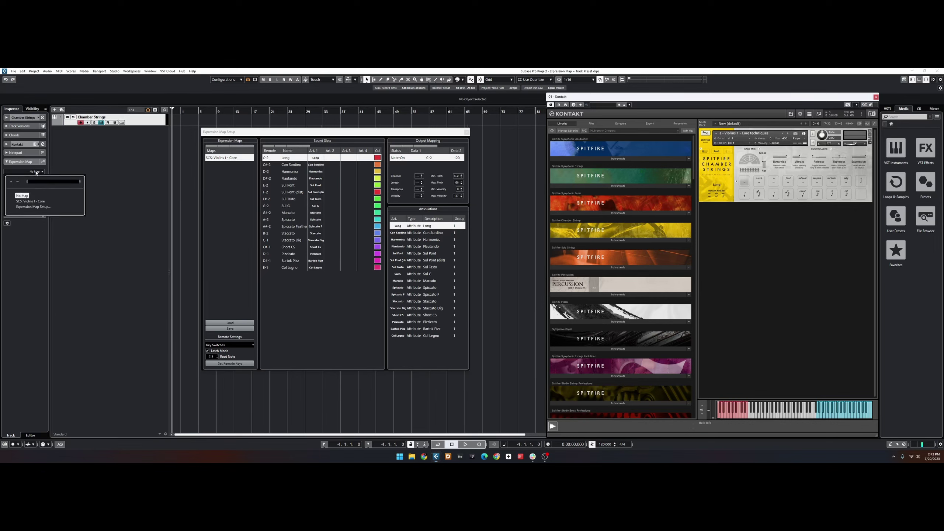
click(30, 202)
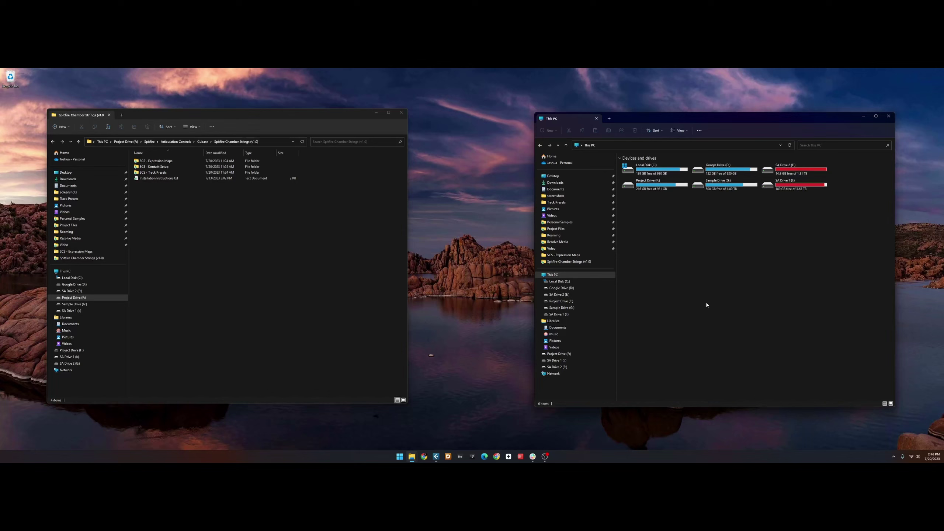
In the second Explorer window, open Local Disk (C:) > Users > the user's profile folder
right_click(682, 303)
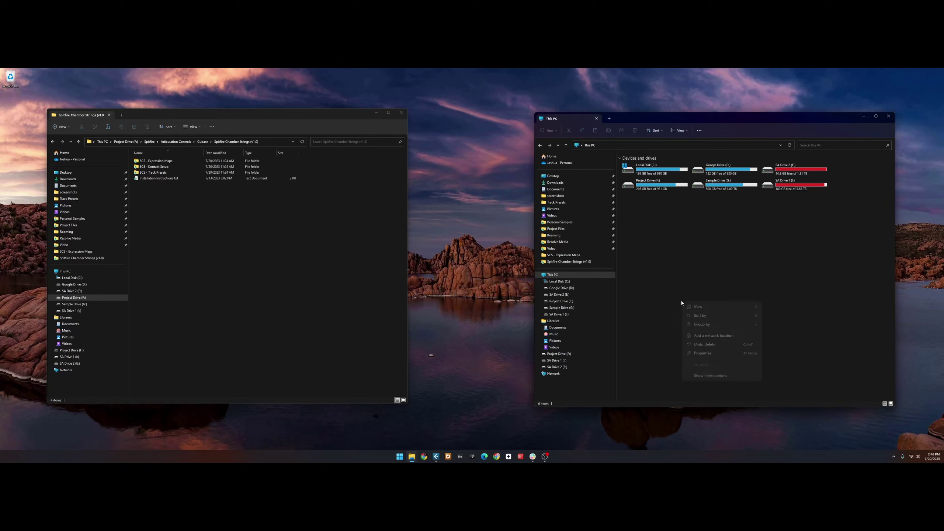
click(661, 294)
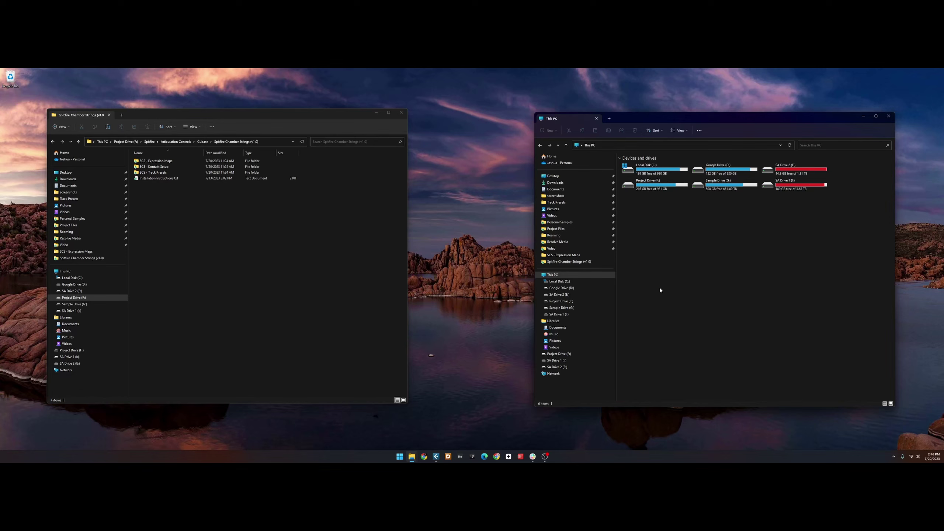
click(656, 174)
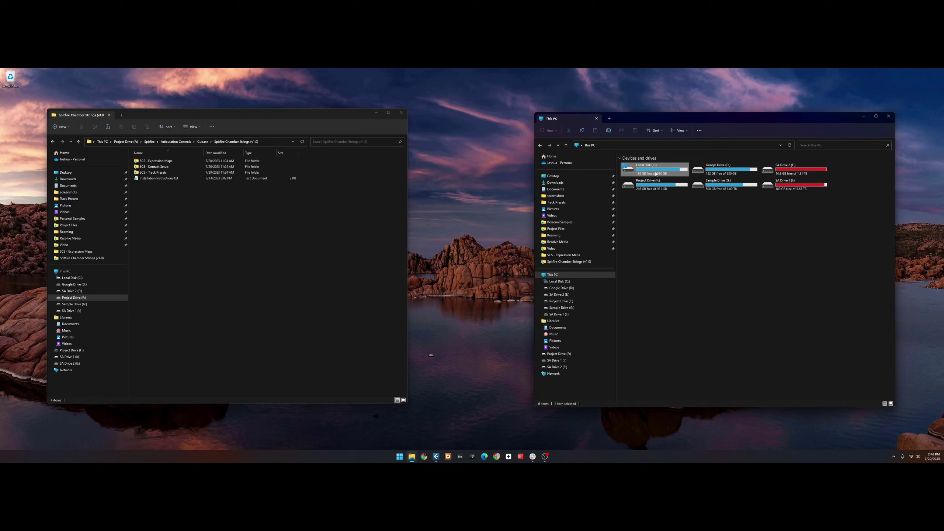
double_click(660, 172)
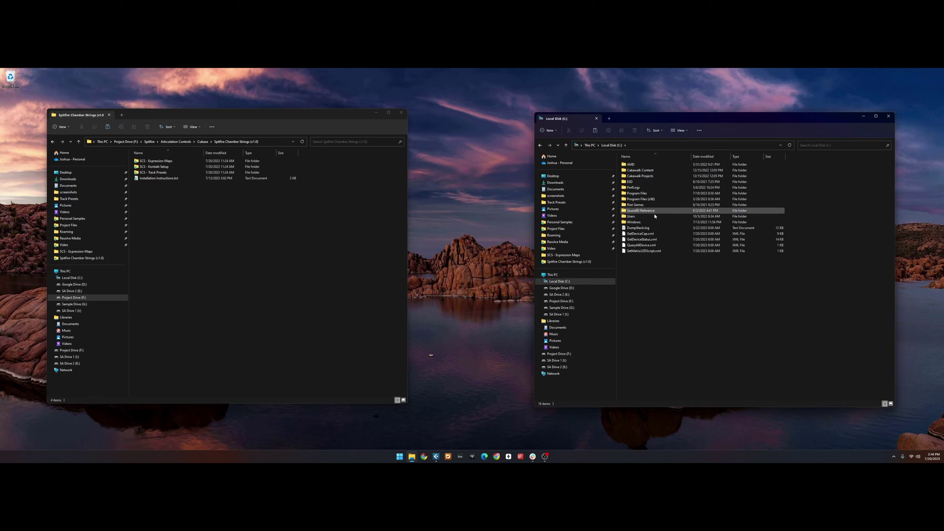
double_click(642, 216)
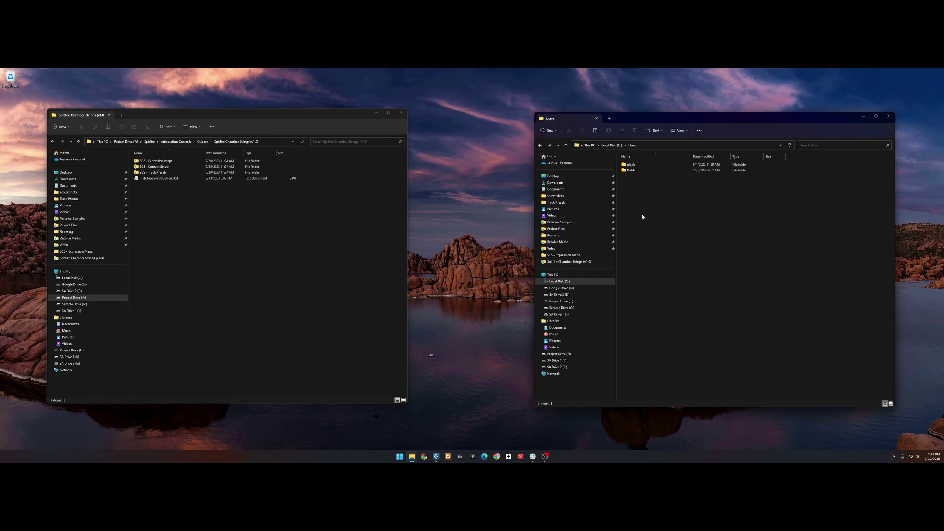
click(635, 166)
double_click(635, 166)
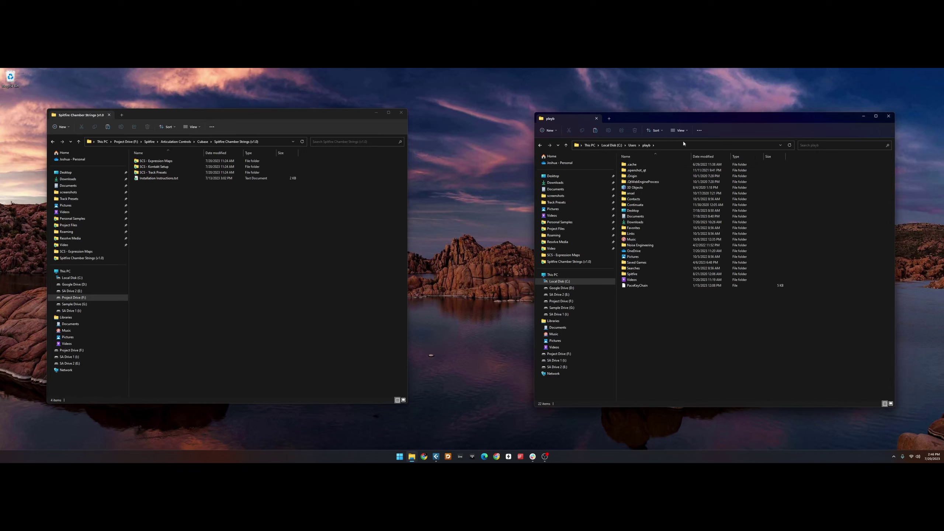
Turn on View > Show > Hidden items and open the AppData folder
click(681, 130)
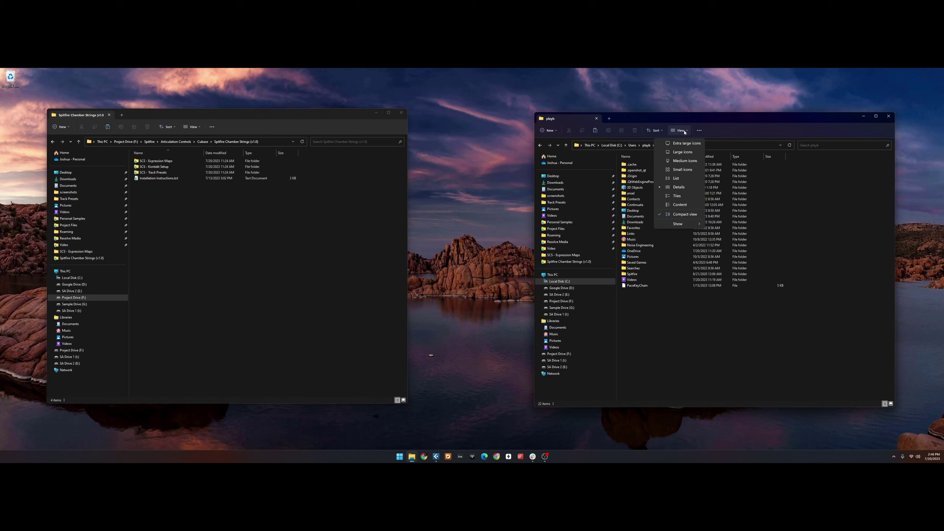
mouse_move(684, 223)
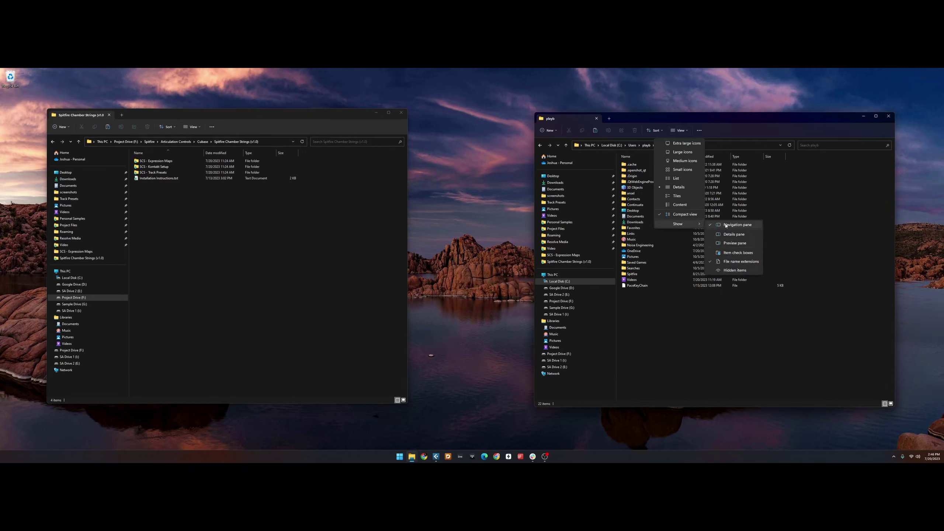
click(728, 270)
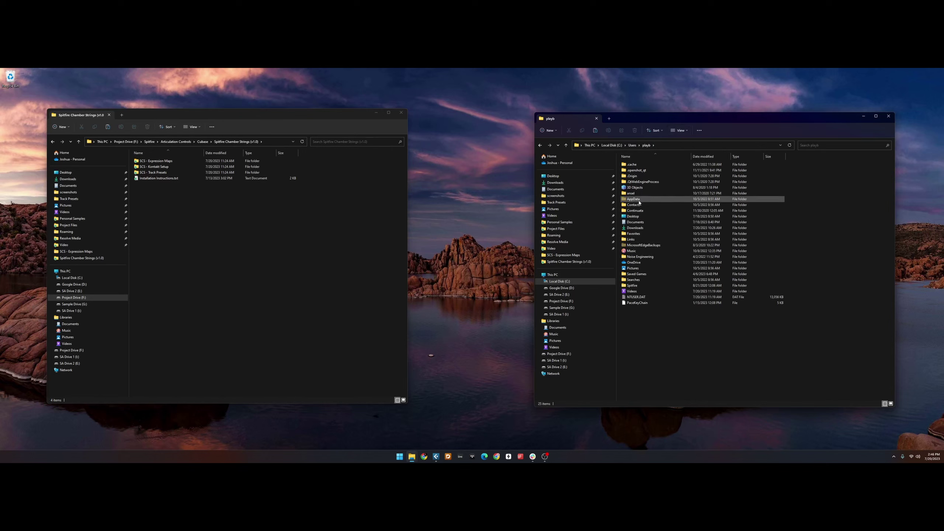
double_click(644, 203)
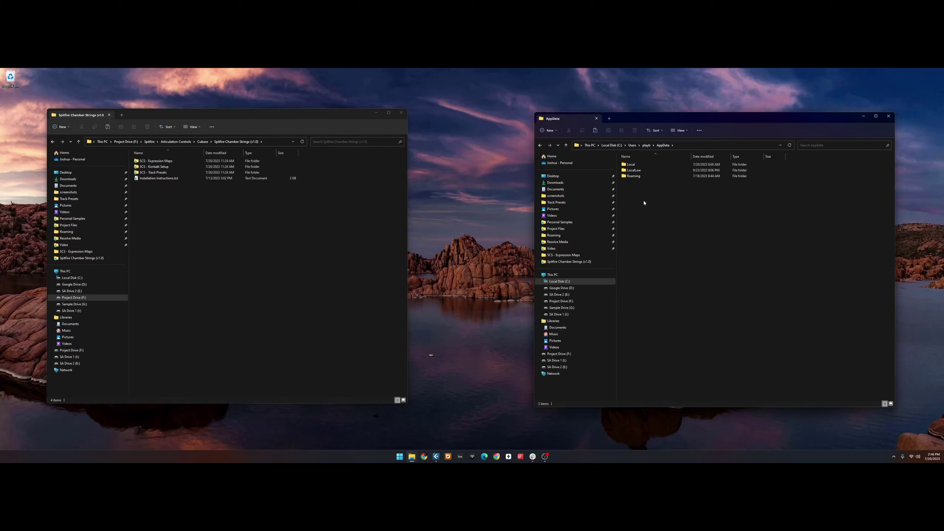
click(680, 130)
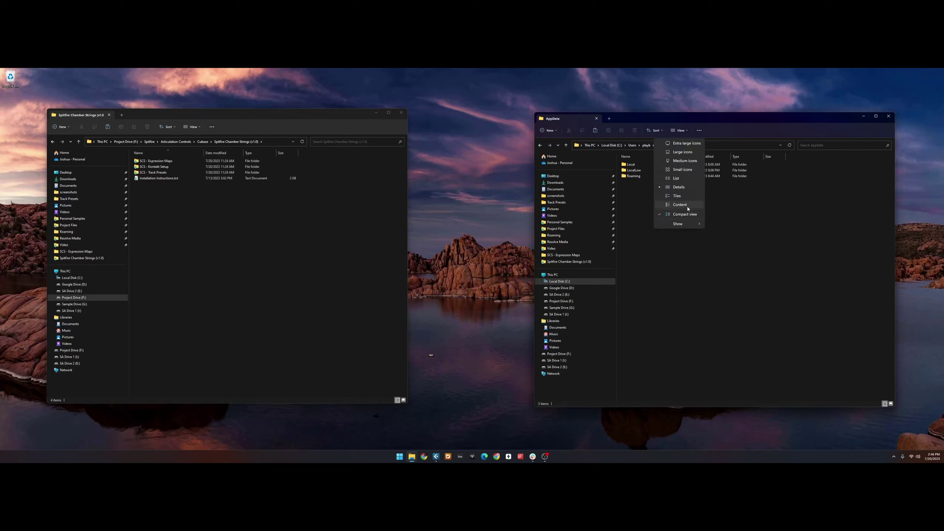
click(654, 214)
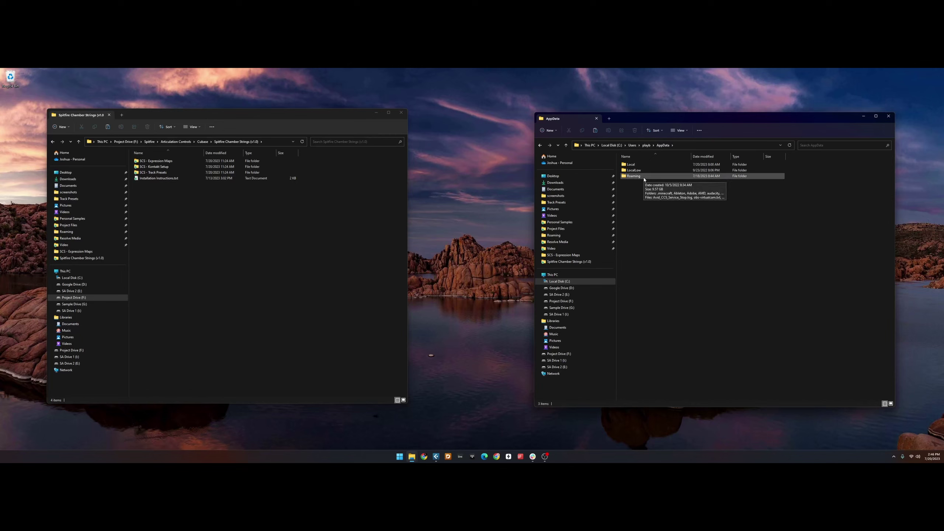
Navigate the right window to Roaming > Steinberg > Track Presets > Instrument
double_click(634, 176)
scroll(649, 335, down, 5)
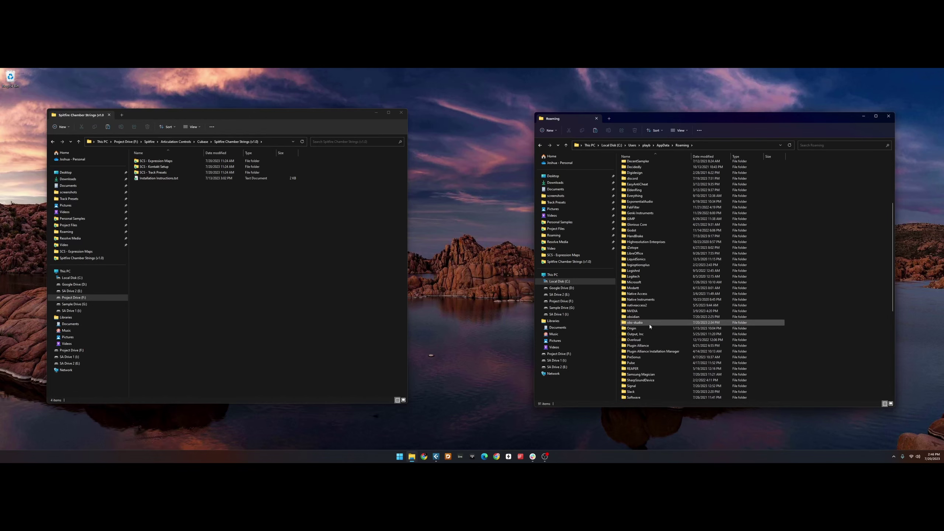
scroll(649, 387, down, 3)
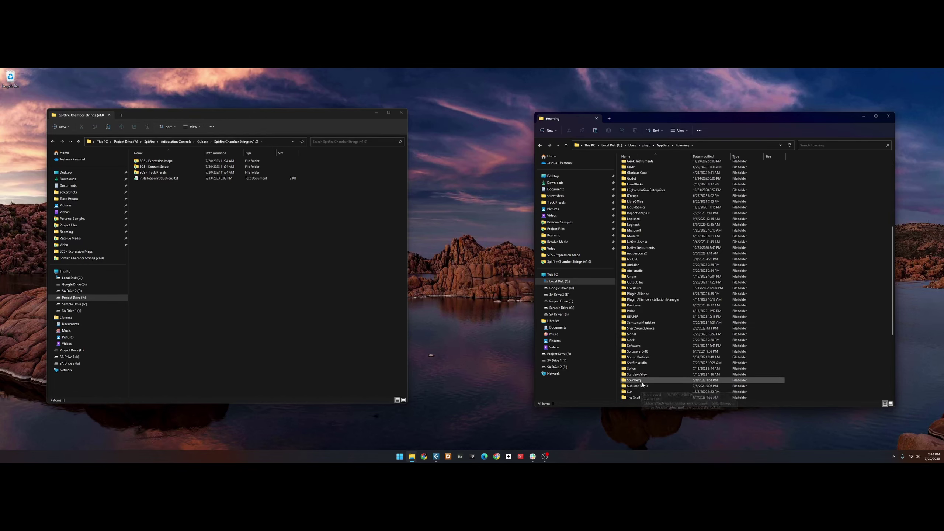
double_click(641, 382)
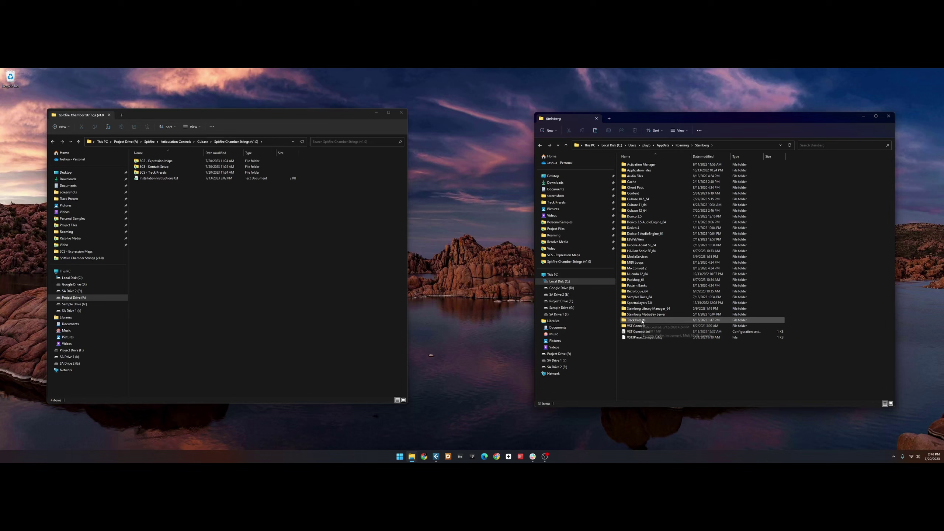
click(642, 321)
double_click(642, 320)
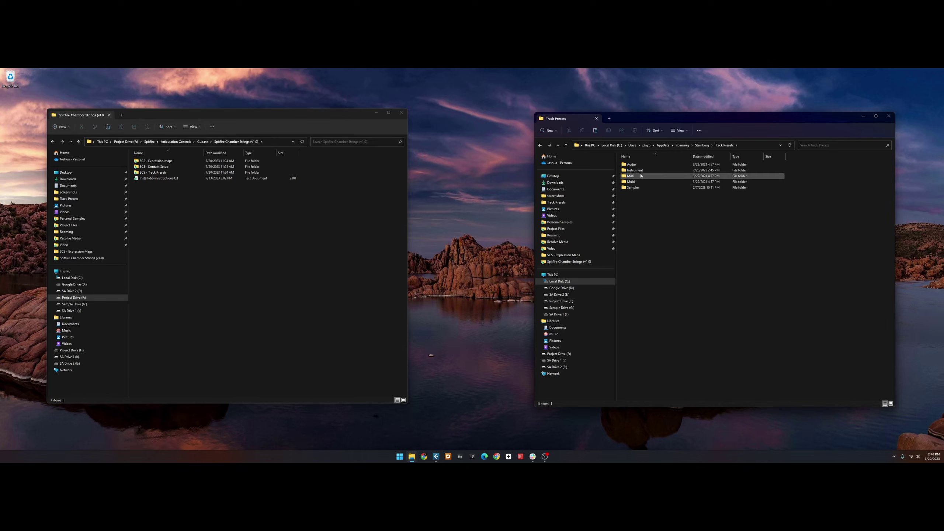
double_click(635, 170)
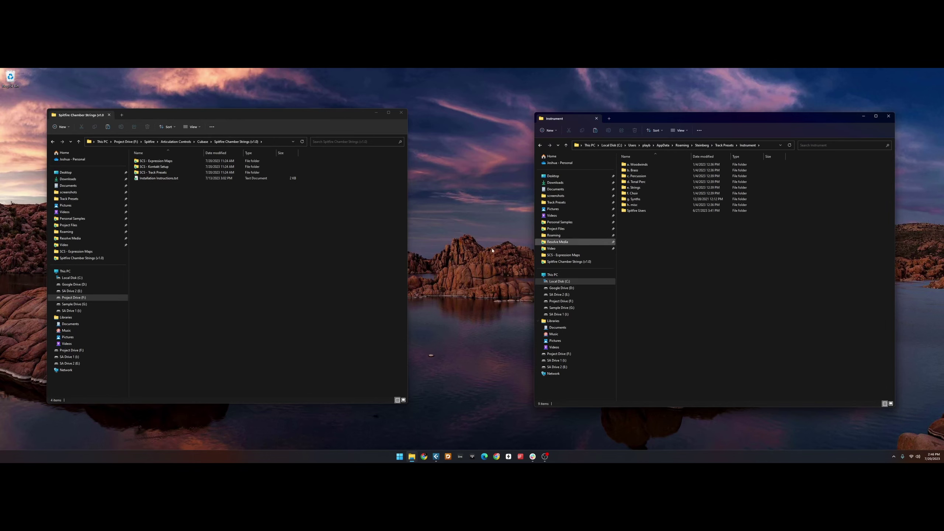
Copy the SCS - Track Presets folder from the Spitfire window into Instrument
click(175, 212)
drag(166, 176, 662, 241)
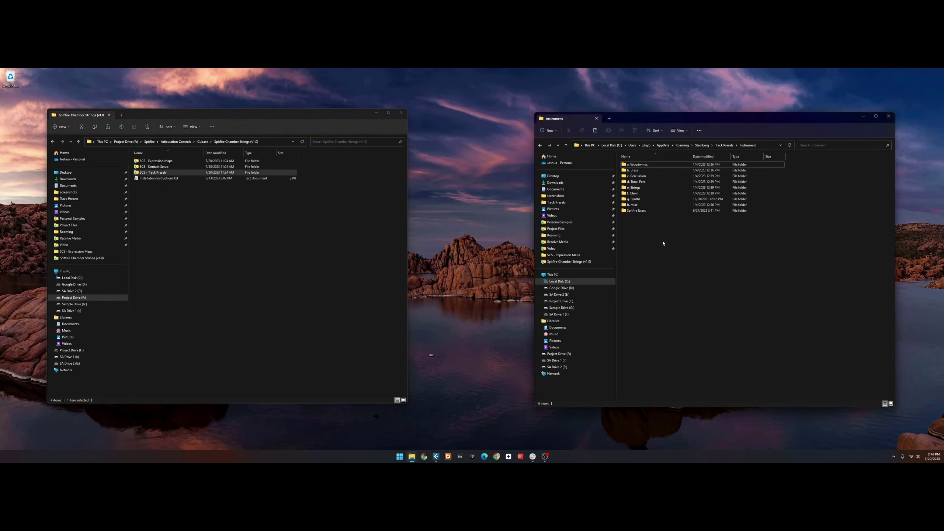
click(656, 252)
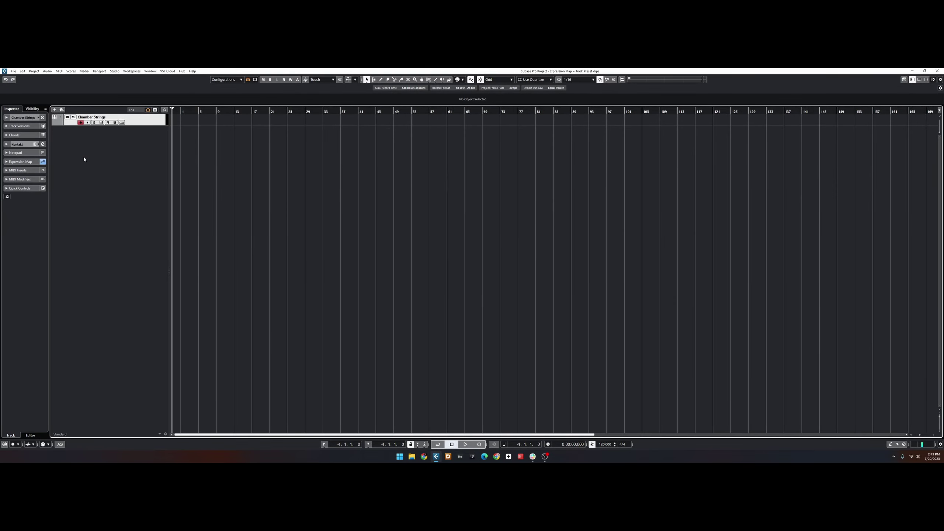
click(61, 110)
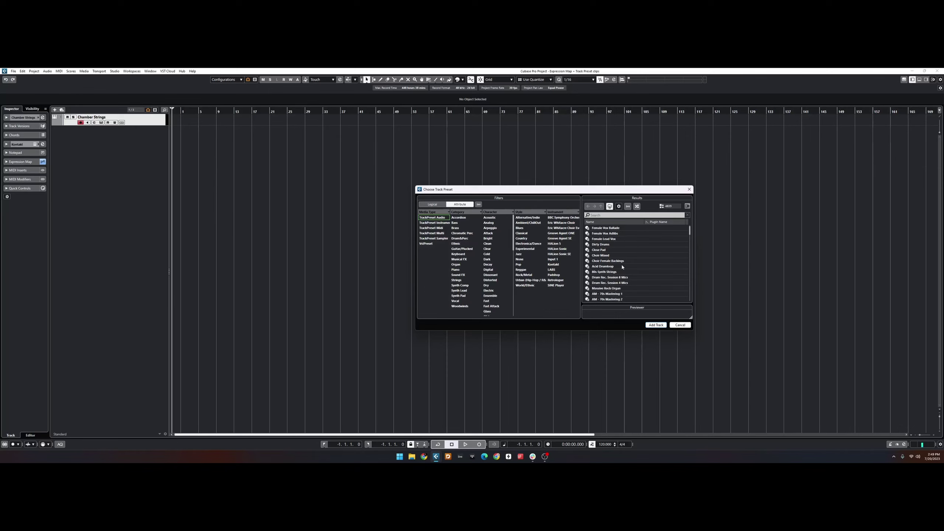
scroll(622, 267, down, 4)
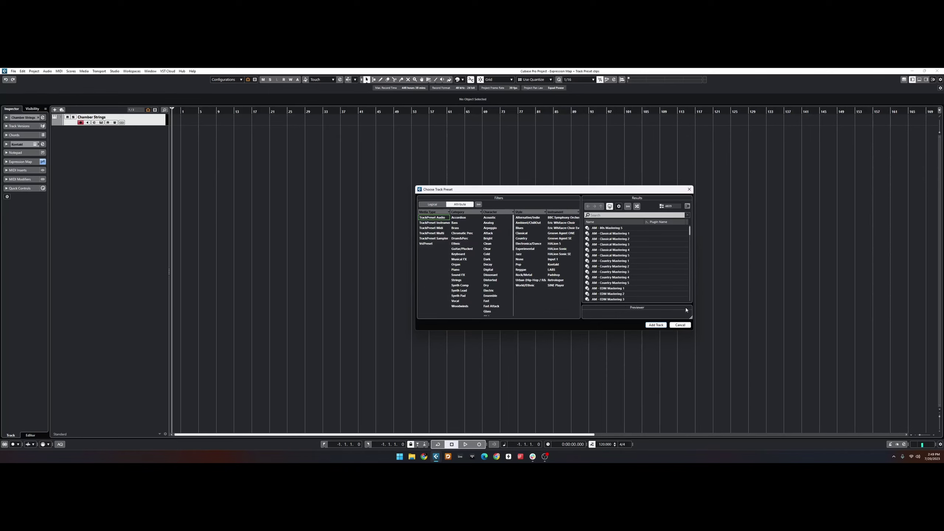
click(679, 325)
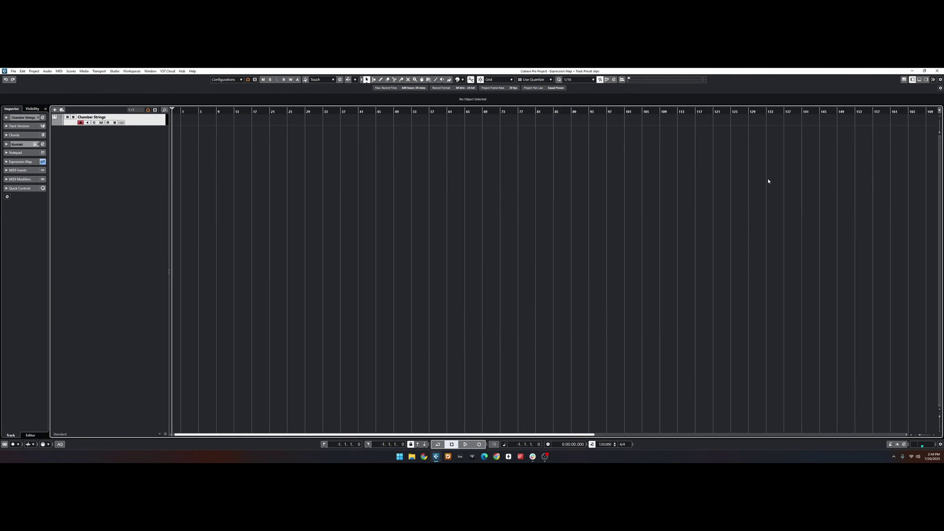
In the right zone's Media File Browser, expand User Content > Track Presets > Instrument
click(927, 80)
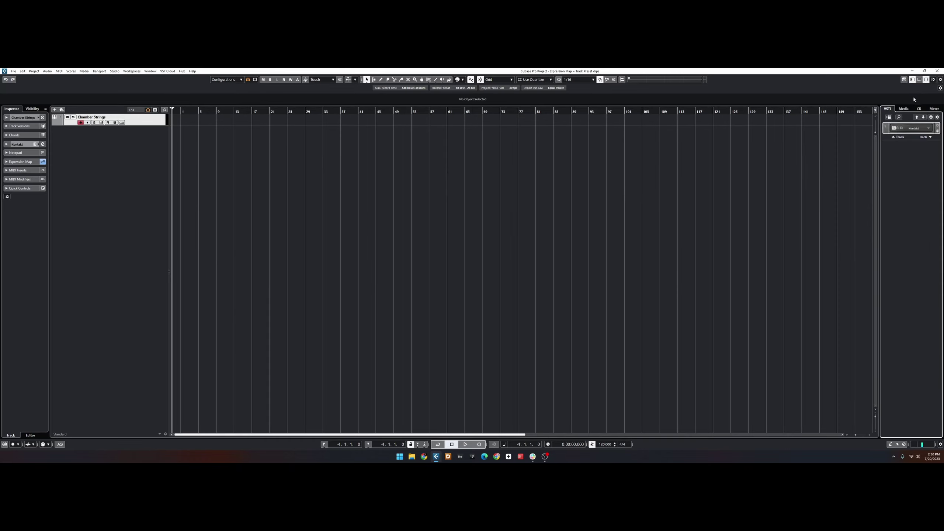
click(904, 108)
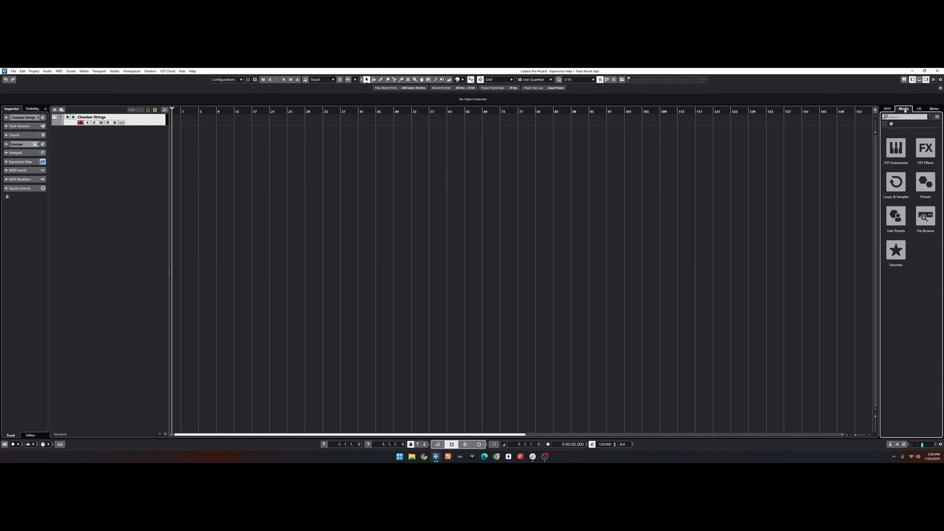
click(923, 216)
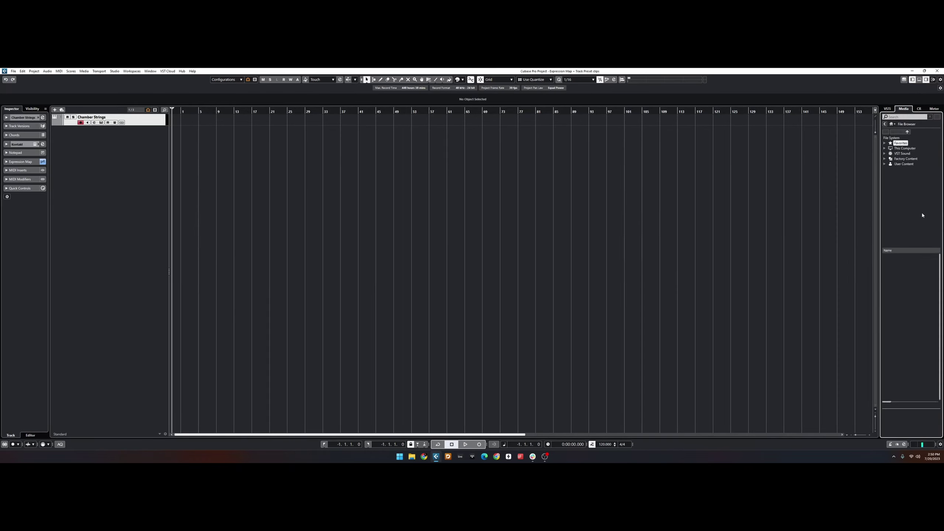
click(885, 165)
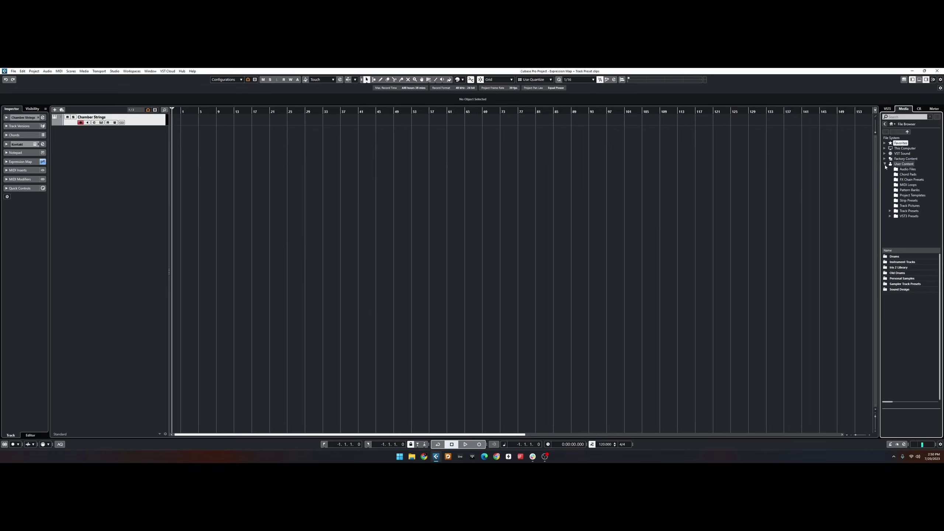
click(891, 211)
click(895, 222)
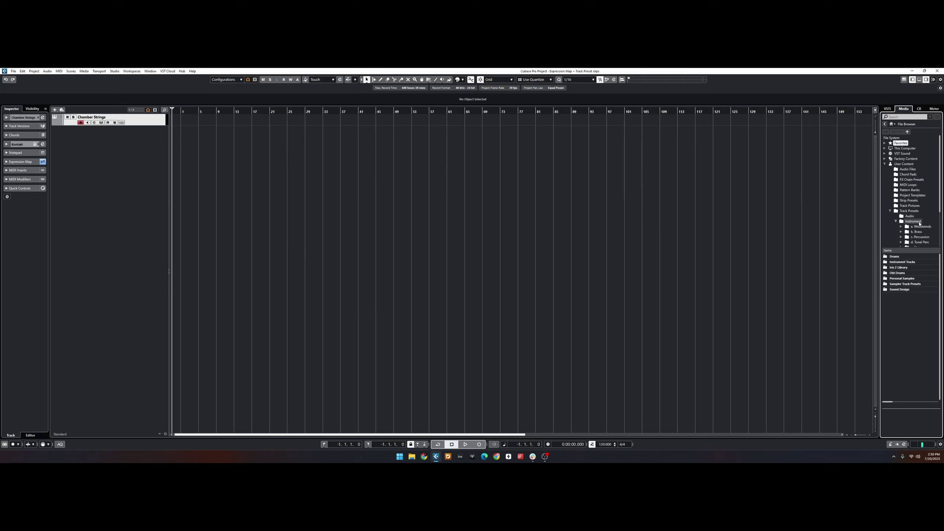
click(918, 222)
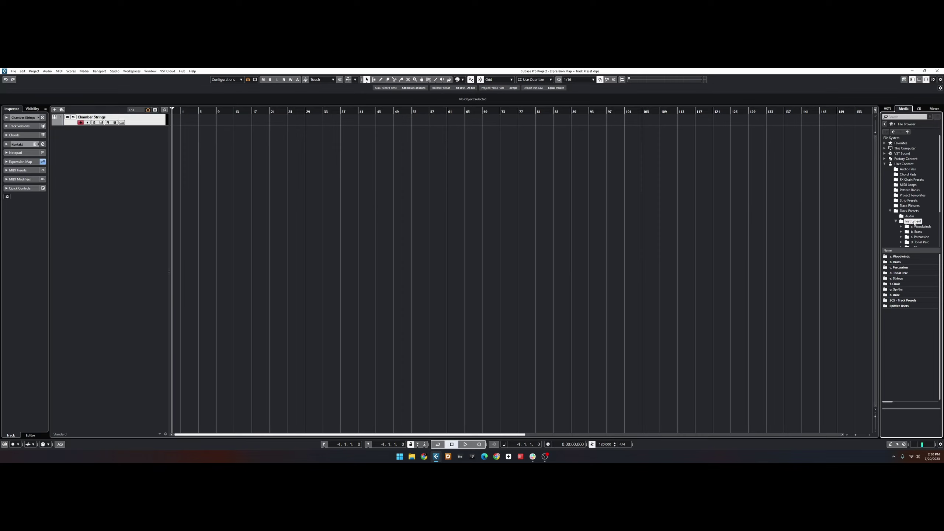
Add the Instrument track presets folder as a favorite, confirming its name with OK
right_click(915, 223)
click(916, 225)
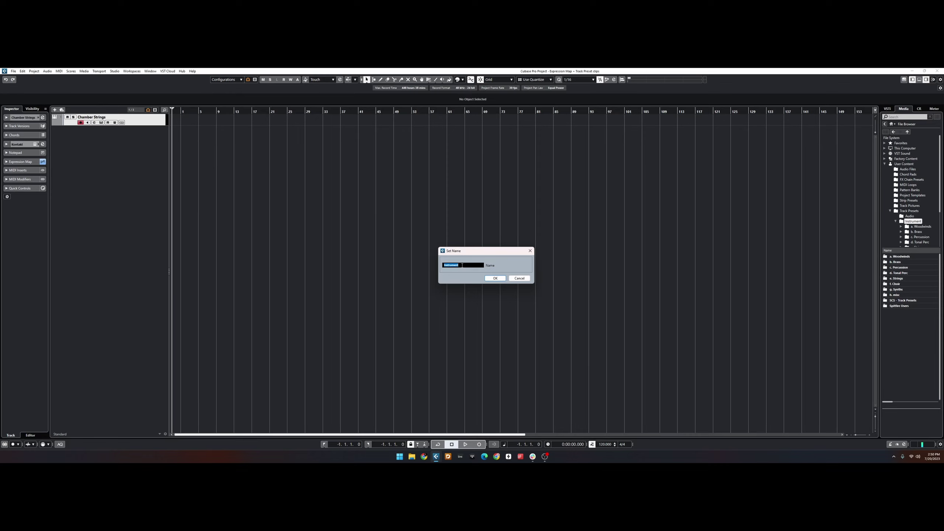
click(463, 265)
click(494, 278)
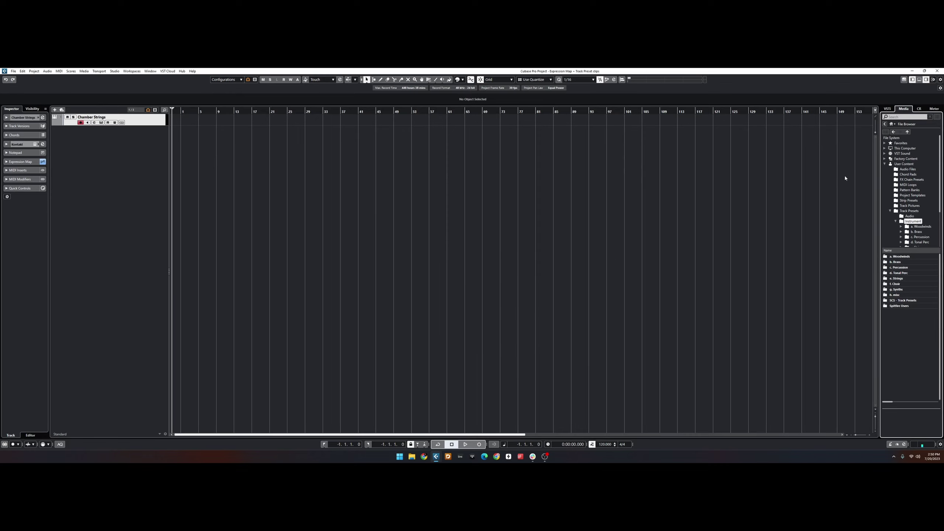
Collapse Track Presets and User Content, then expand the Favorites list
click(909, 211)
click(890, 211)
click(903, 164)
click(885, 163)
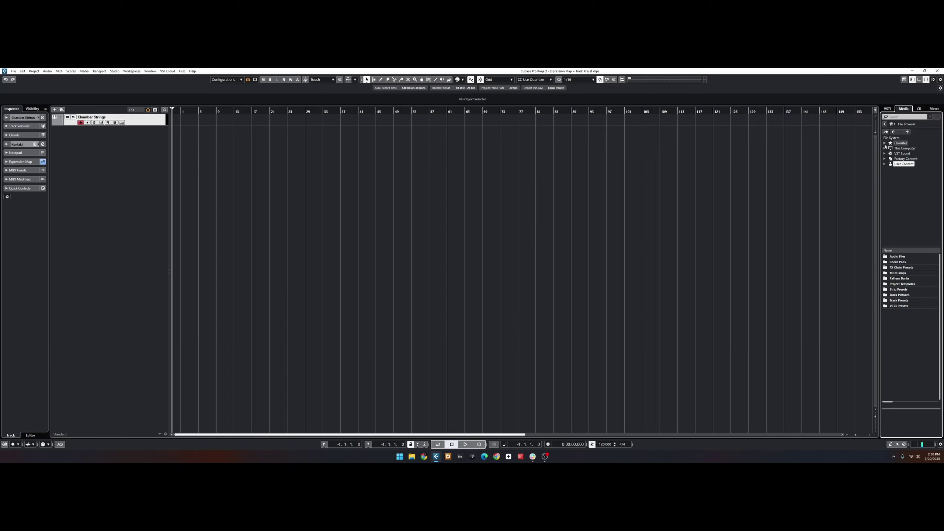
click(885, 143)
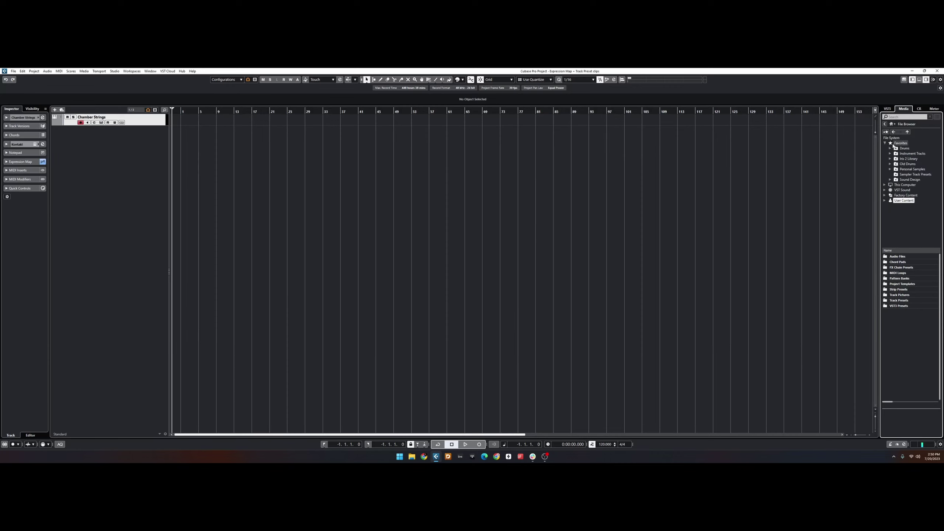
Drag SCS - Celli - Shorts(Core) from Favorites > Instrument Tracks > SCS - Track Presets > Core into the track list
click(917, 153)
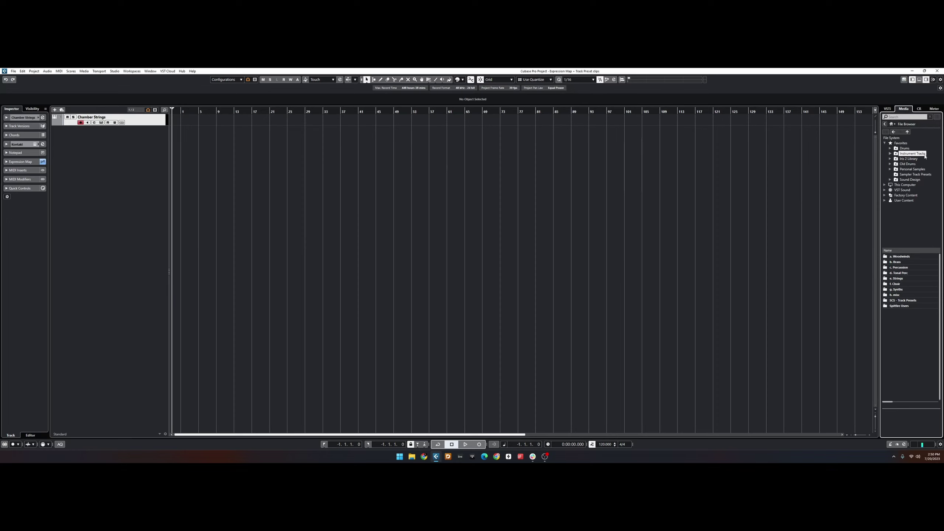
double_click(903, 301)
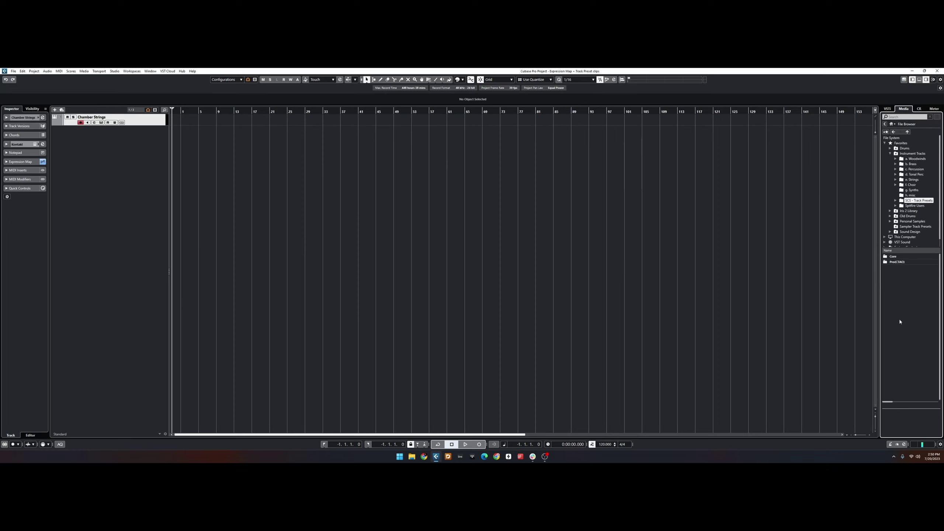
double_click(894, 257)
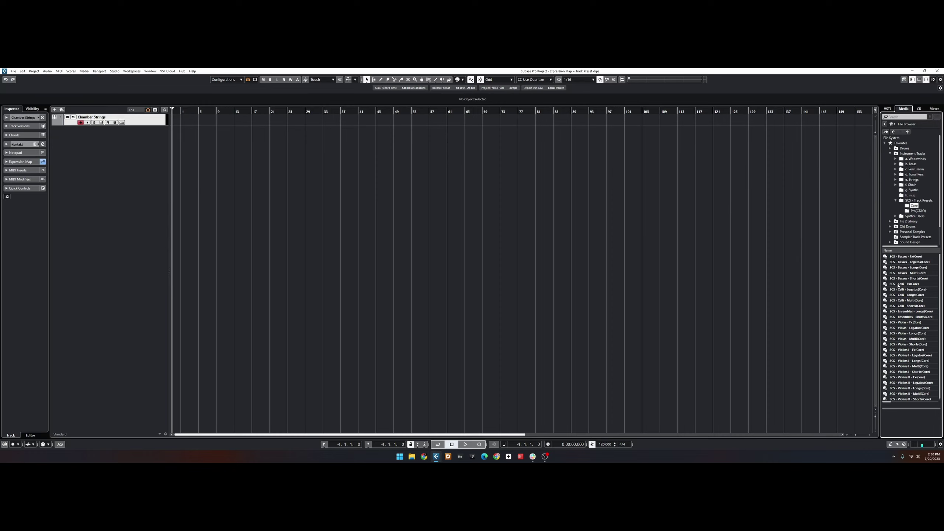
click(910, 306)
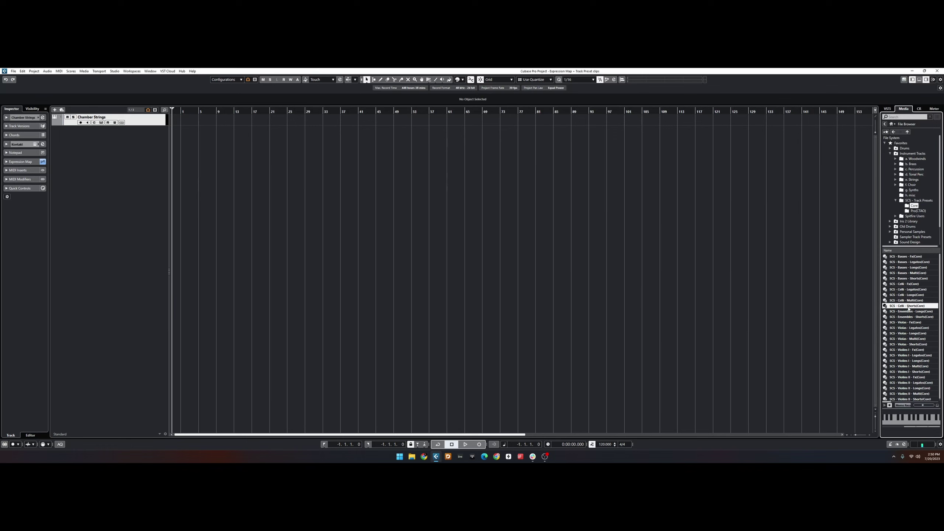
drag(413, 225, 115, 165)
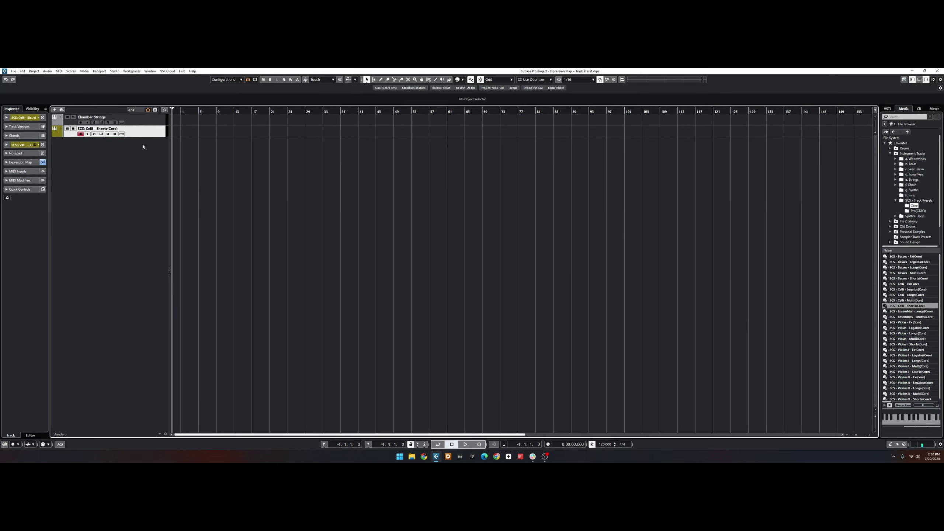
click(20, 162)
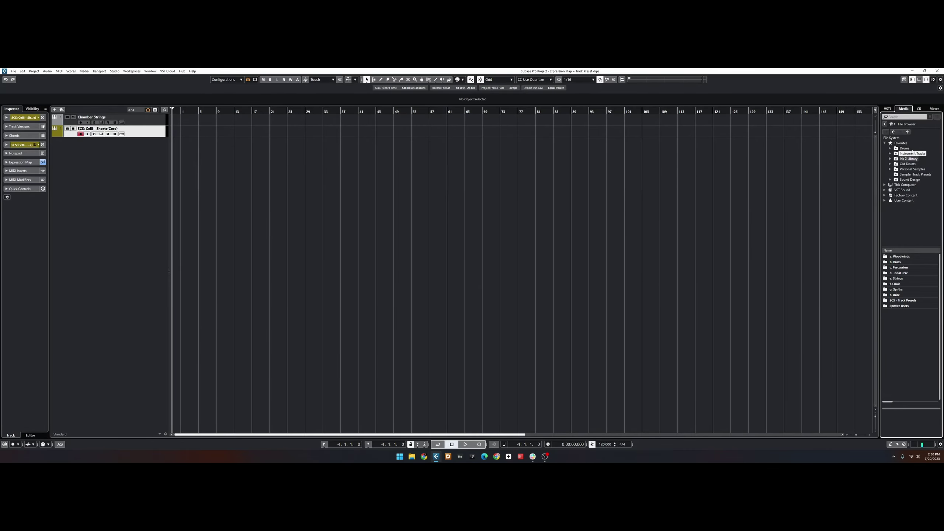
Collapse Favorites, go to Media home, and browse Favorites > Instrument Tracks > SCS - Track Presets > Core
click(885, 143)
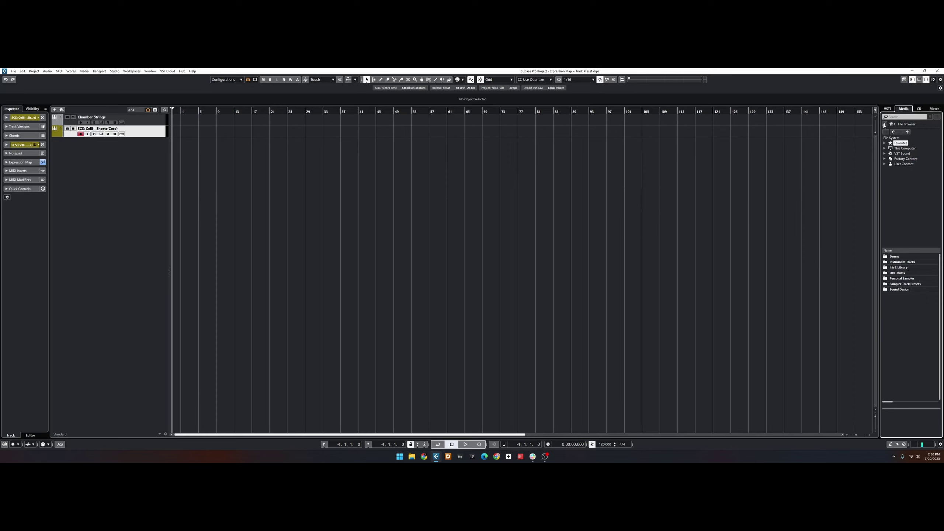
click(885, 124)
click(893, 261)
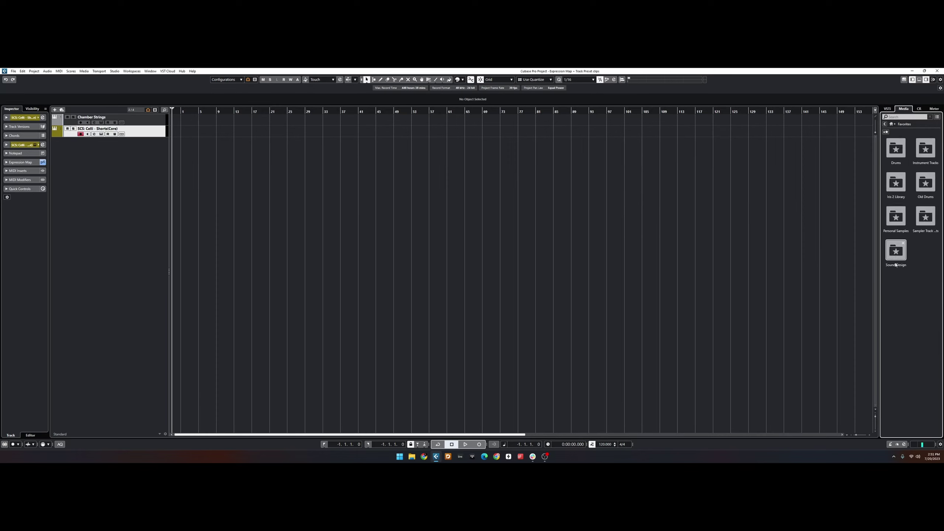
double_click(925, 148)
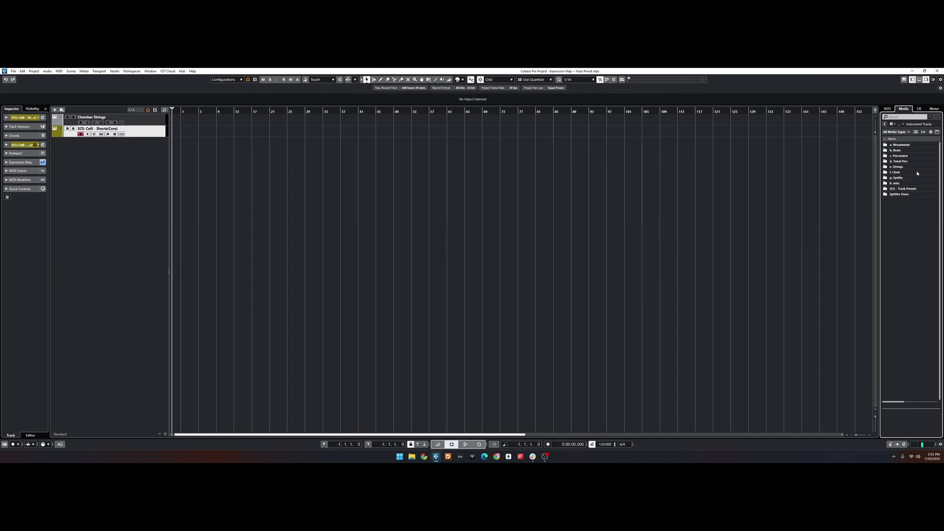
double_click(903, 189)
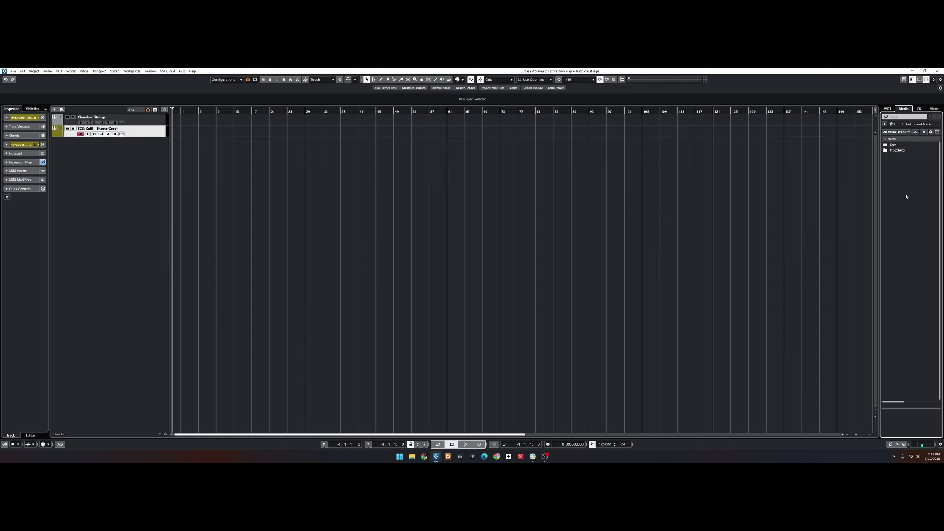
double_click(900, 145)
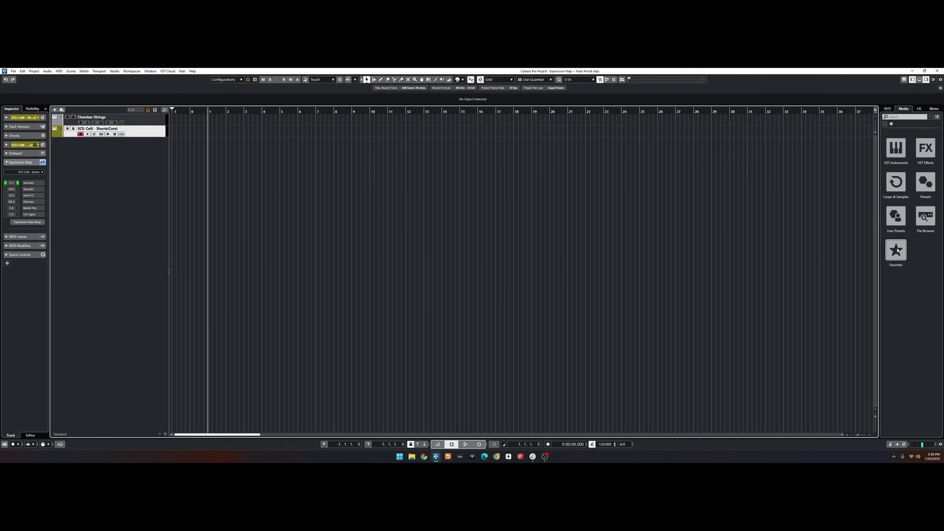
Reopen SCS - Track Presets, select SCS - Celli - Multi(Core), then return to the Media home page
double_click(919, 150)
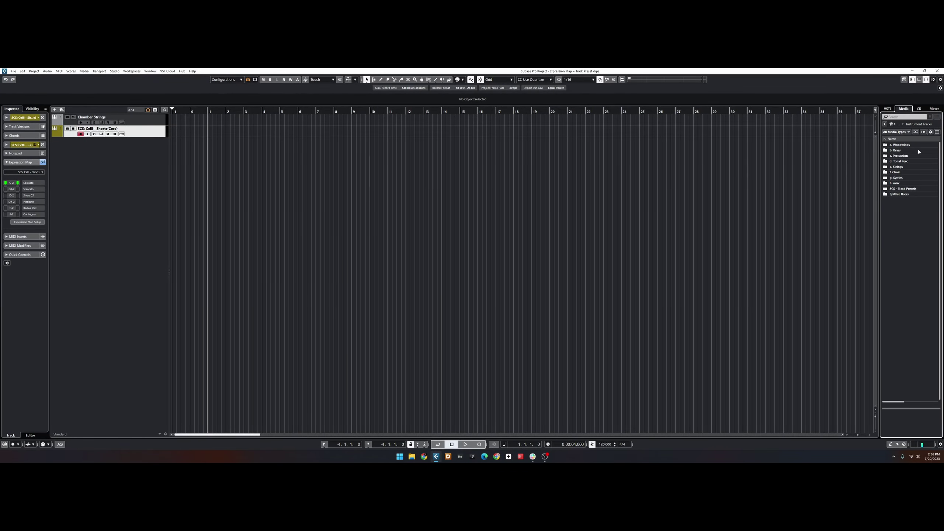
double_click(903, 189)
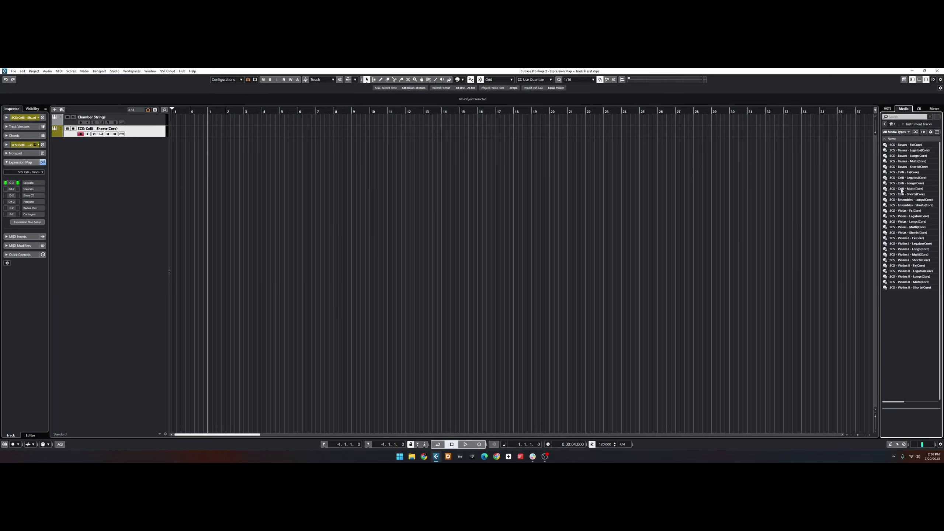
click(907, 189)
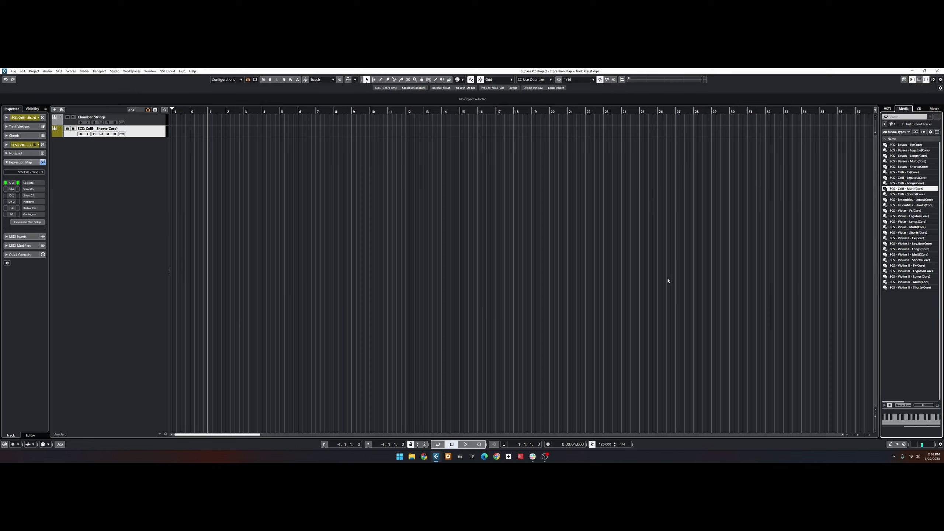
click(886, 124)
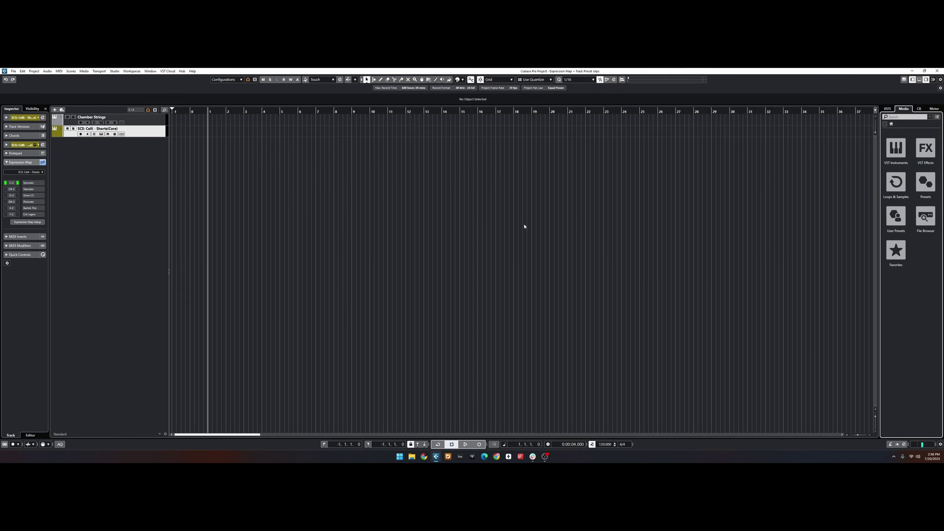
key(F5)
drag(358, 121, 482, 137)
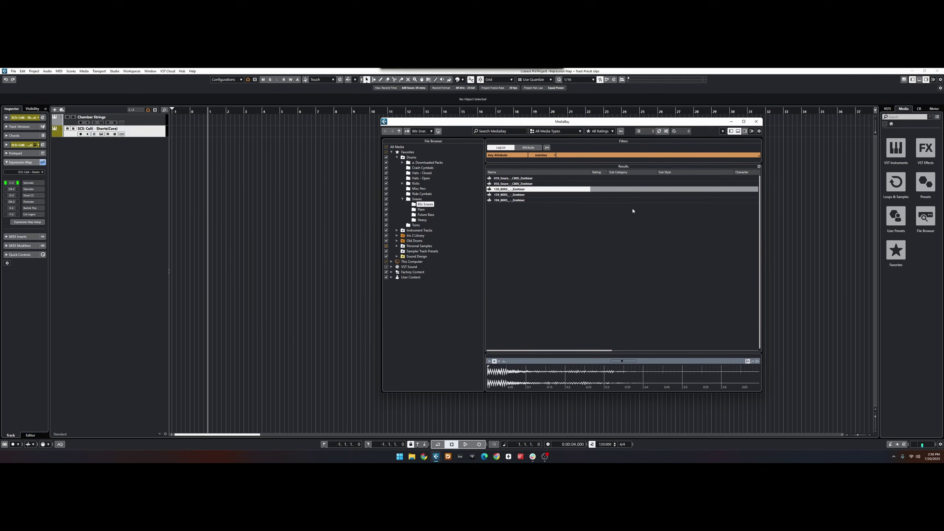
click(738, 131)
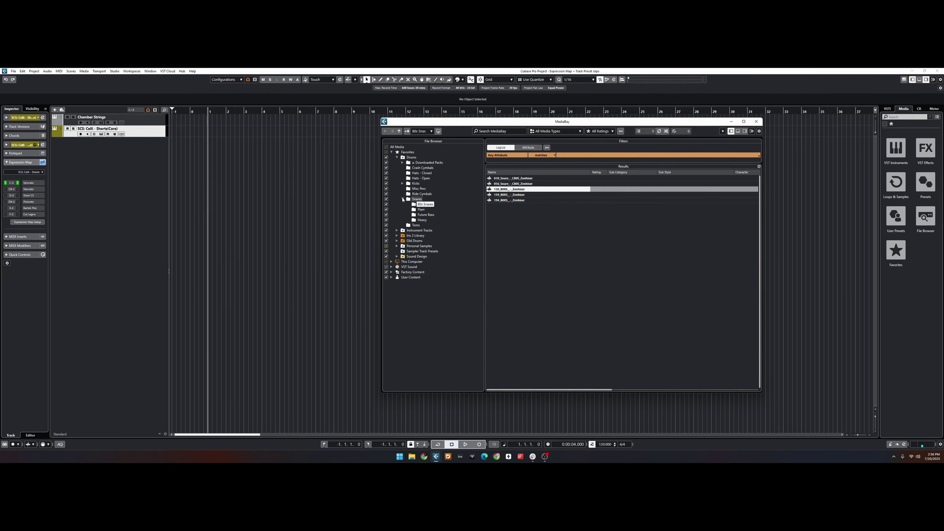
click(412, 158)
click(397, 158)
click(420, 162)
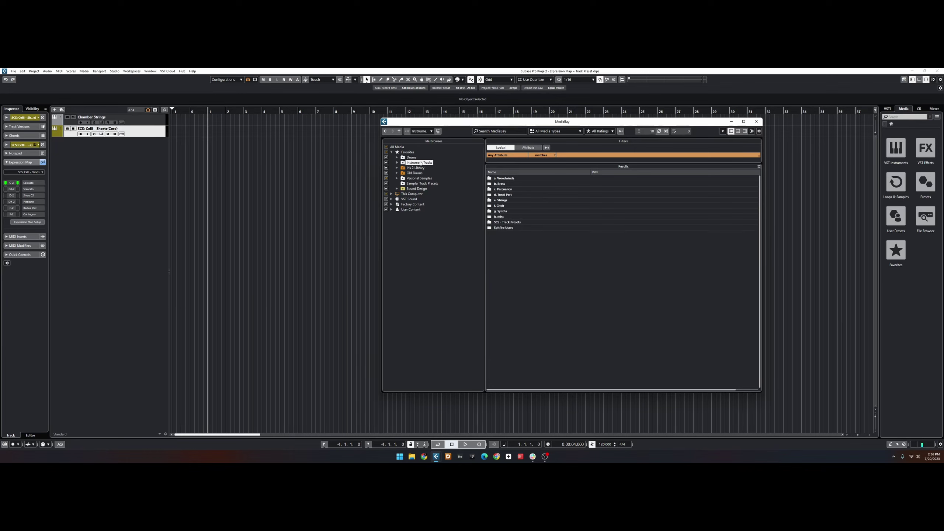
double_click(517, 222)
click(530, 179)
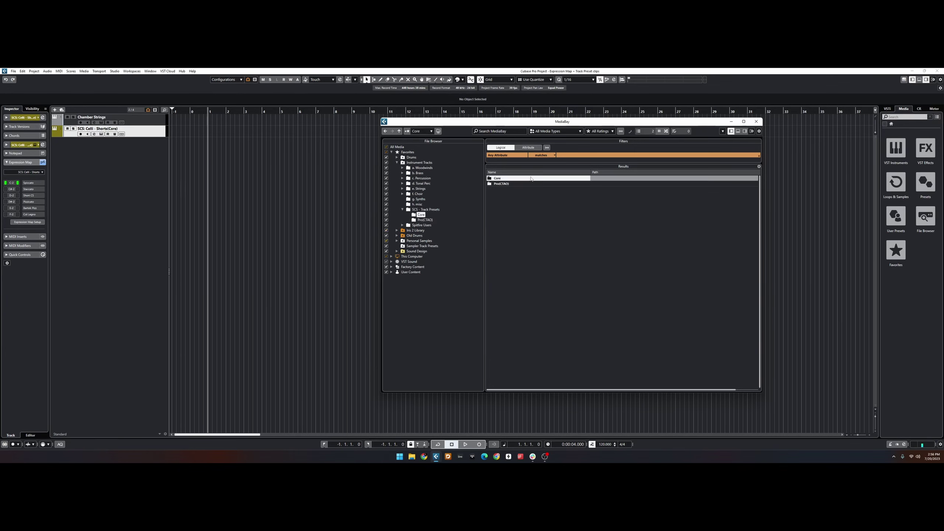
double_click(531, 179)
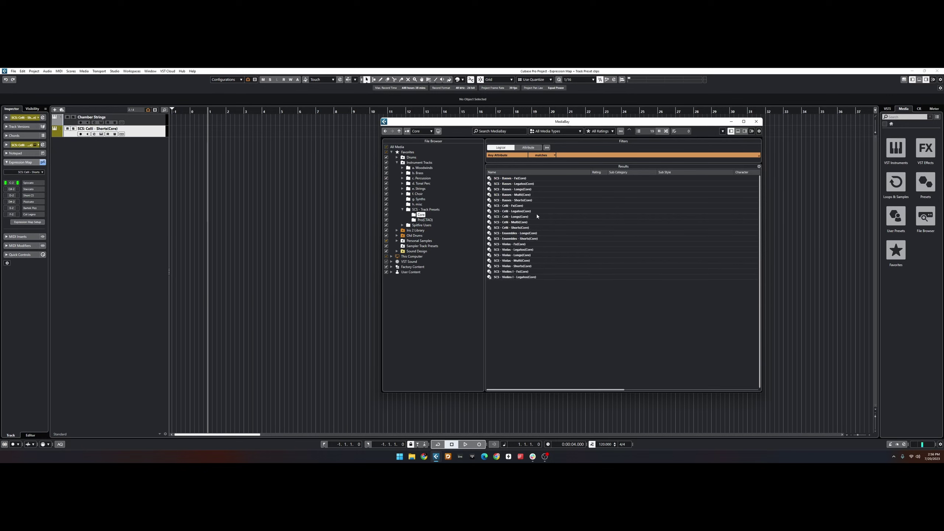
click(520, 272)
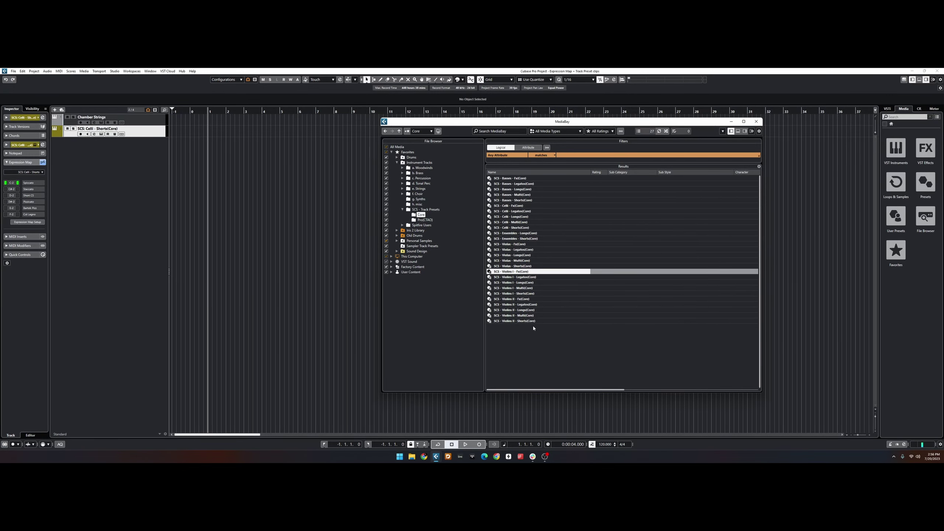
key(Down)
key(Down)
key(Down)
key(Down)
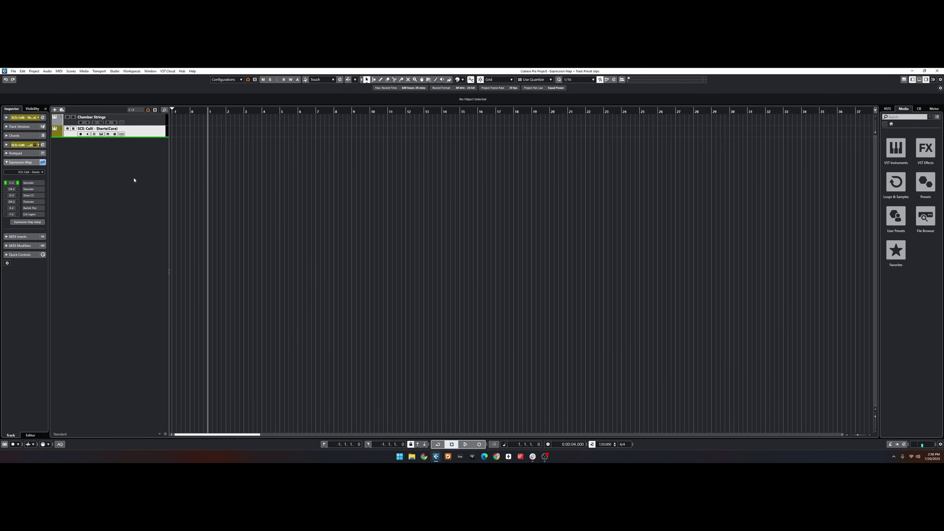
Close MediaBay, record a cello part on the SCS Celli - Shorts(Core) track, and select it
key(F5)
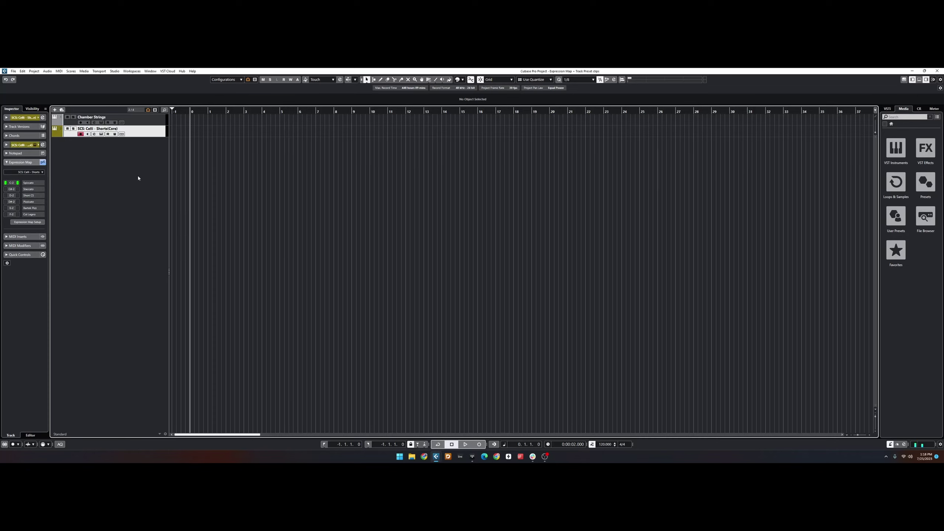
key(KP_Multiply)
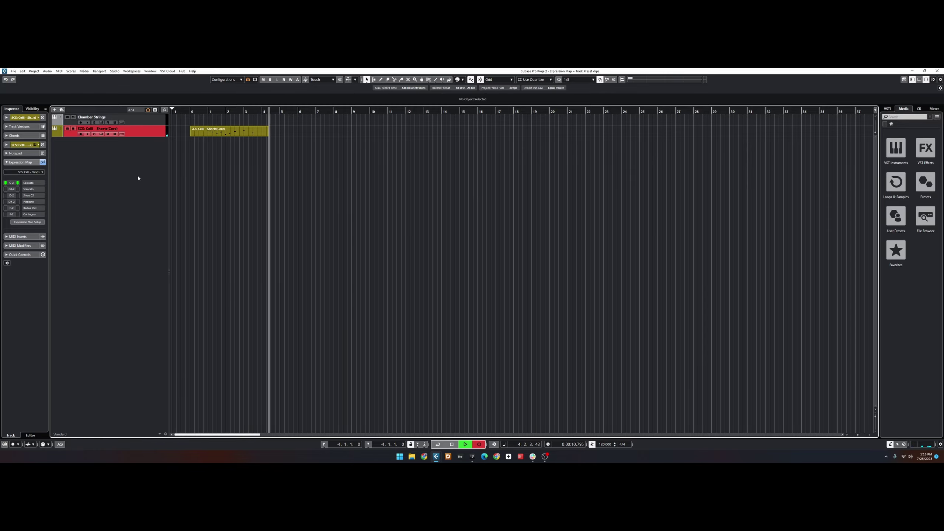
key(space)
click(218, 132)
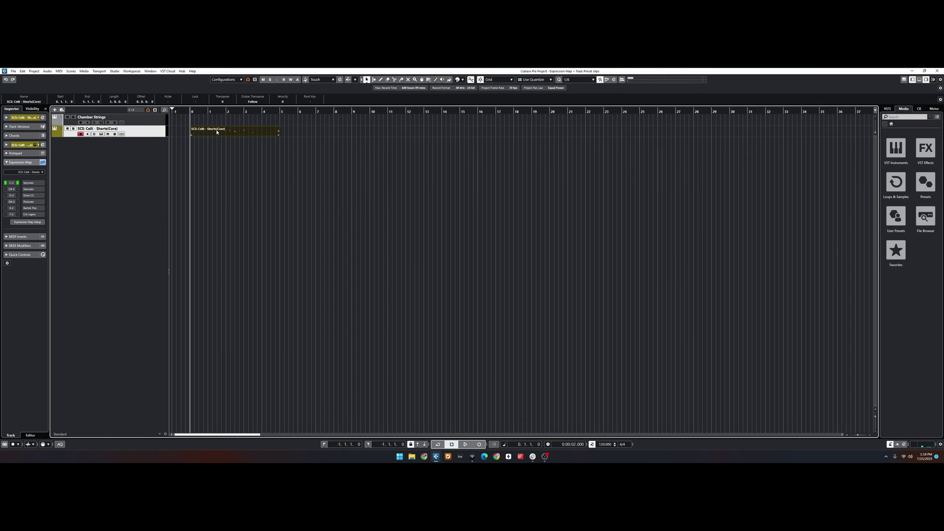
Open the part in the Key Editor and tag the first four notes Spiccato
double_click(217, 132)
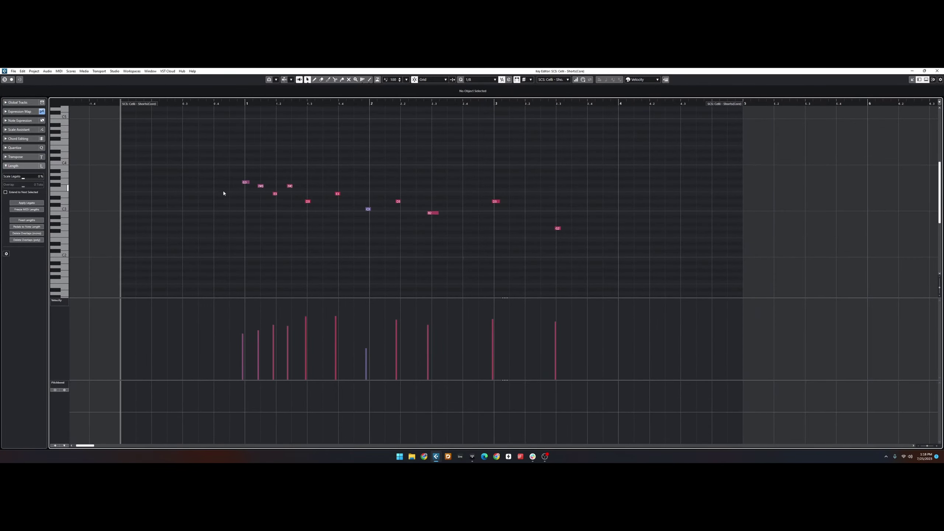
ctrl+scroll(248, 209, up, 3)
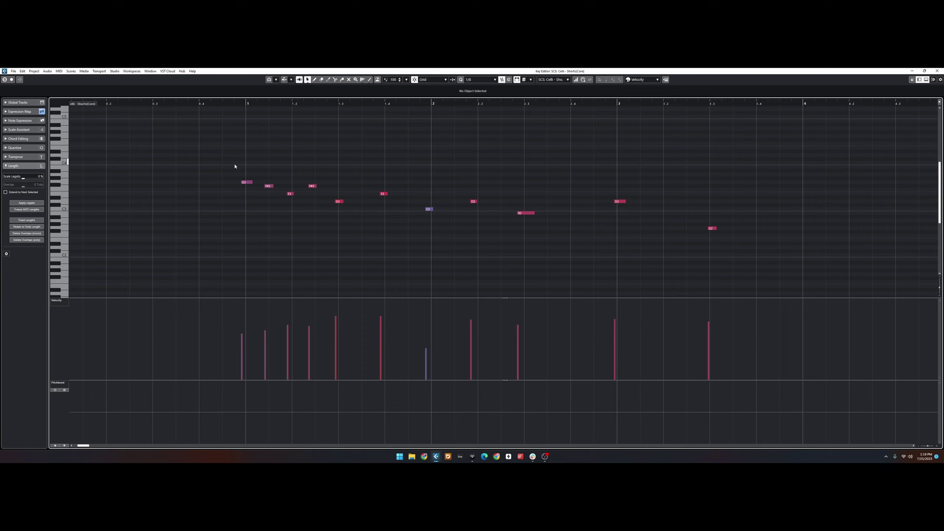
drag(234, 164, 321, 209)
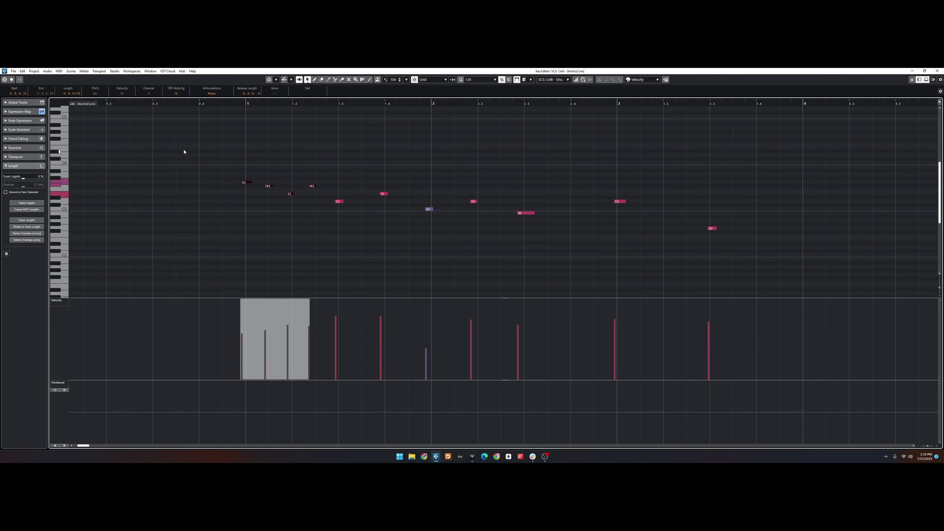
click(212, 94)
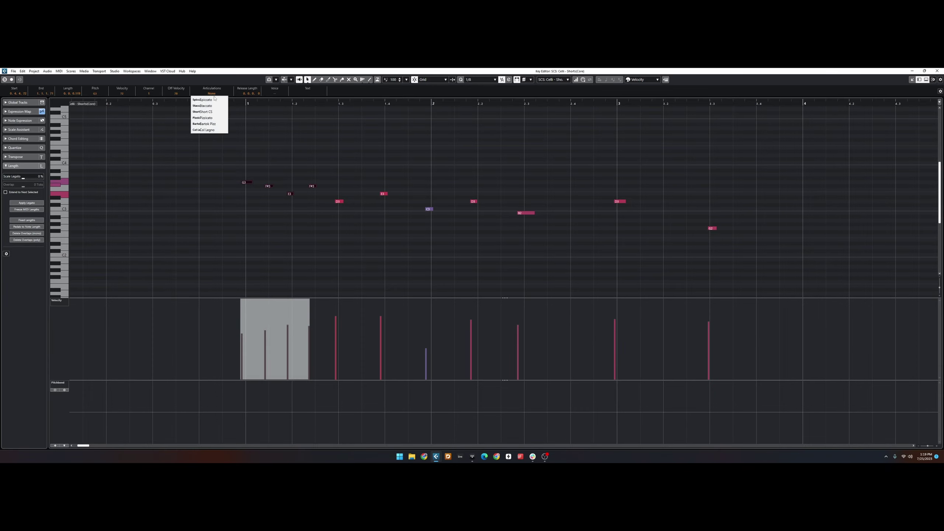
click(208, 100)
click(246, 152)
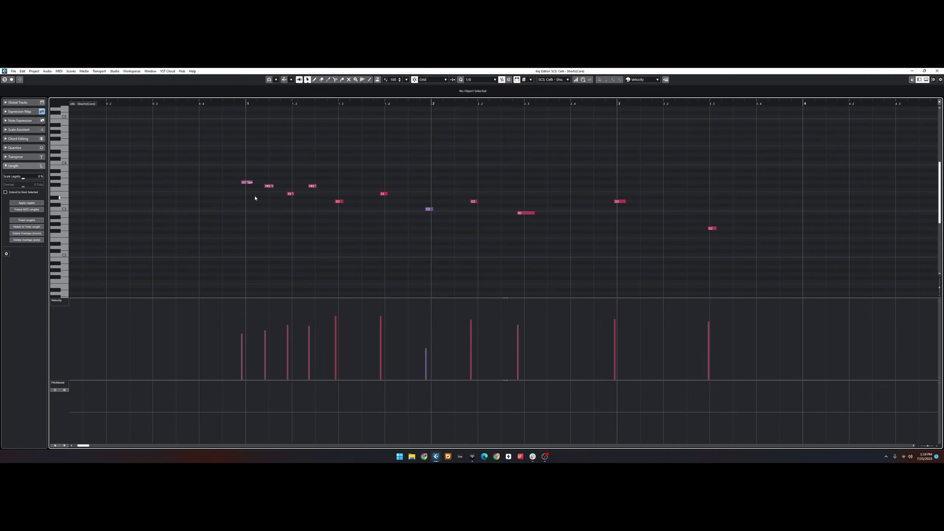
Tag the five notes from the first D3 onward with Staccato
scroll(255, 195, up, 5)
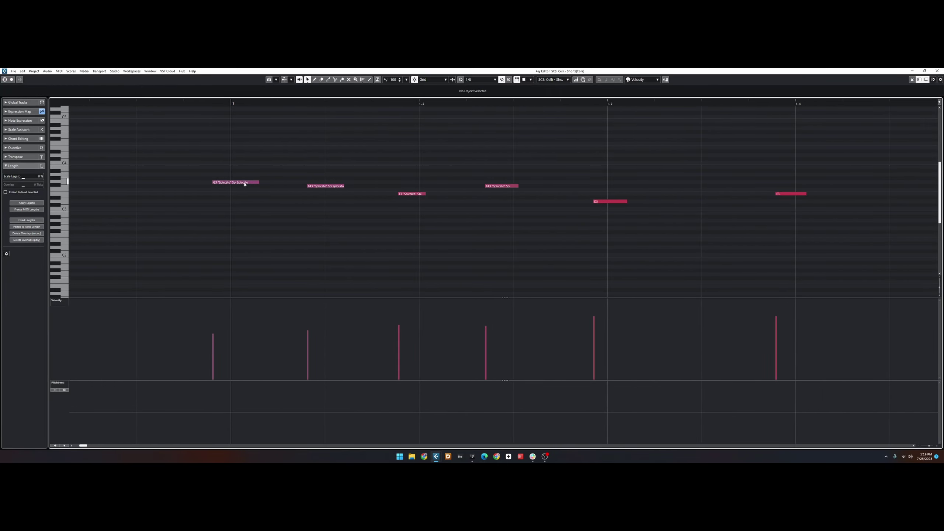
scroll(249, 191, down, 4)
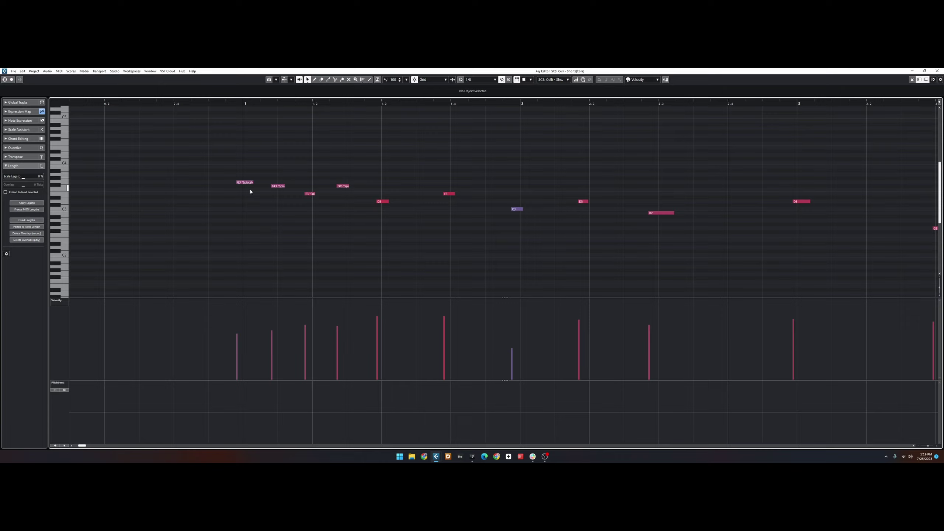
scroll(256, 193, up, 3)
scroll(257, 193, down, 3)
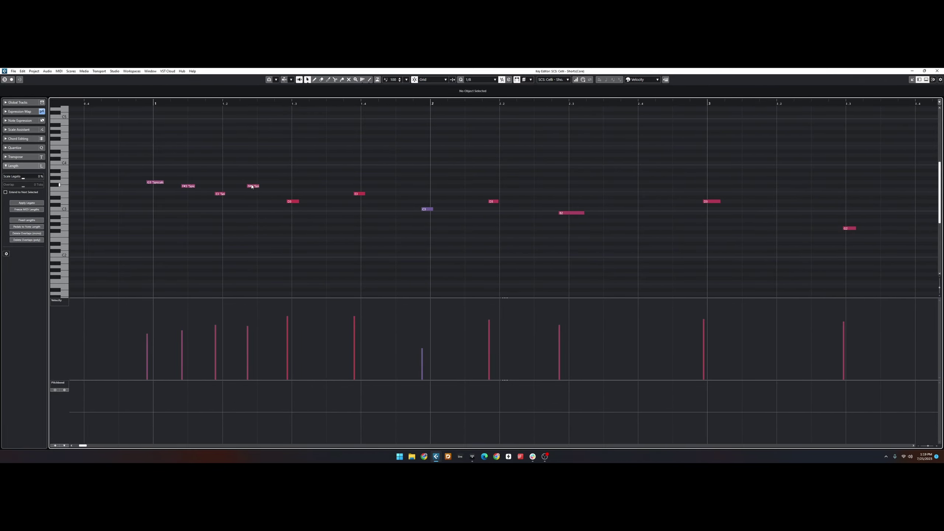
scroll(297, 199, down, 2)
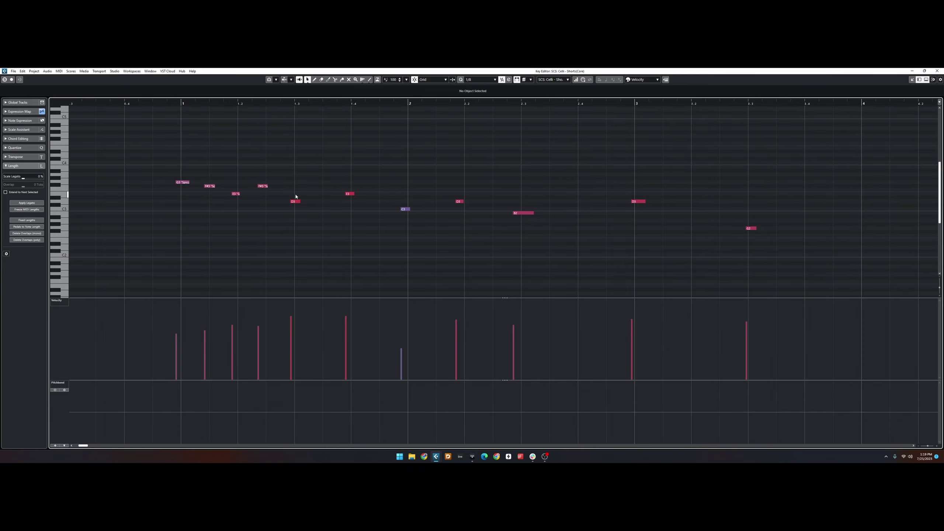
drag(288, 170, 476, 238)
click(211, 93)
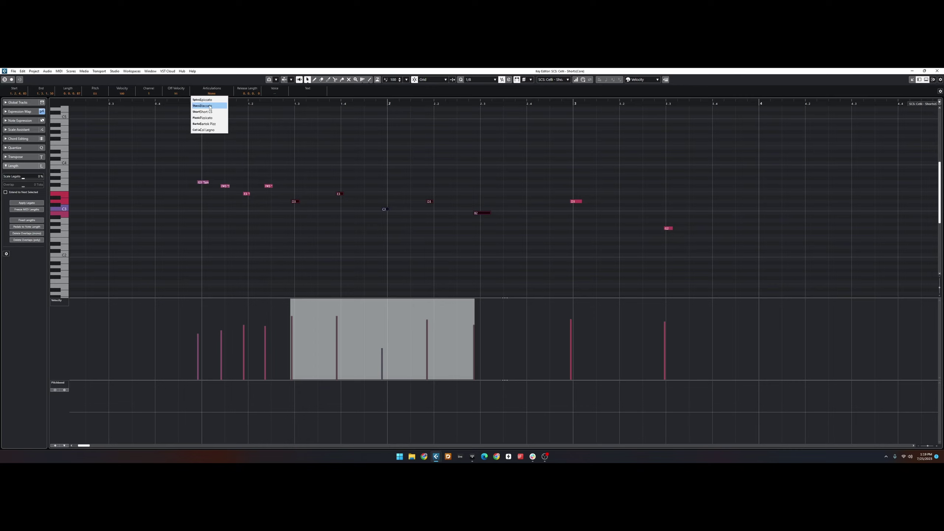
click(206, 102)
click(552, 177)
Tag the last D3 and G2 notes with Pizzicato
drag(552, 178, 693, 259)
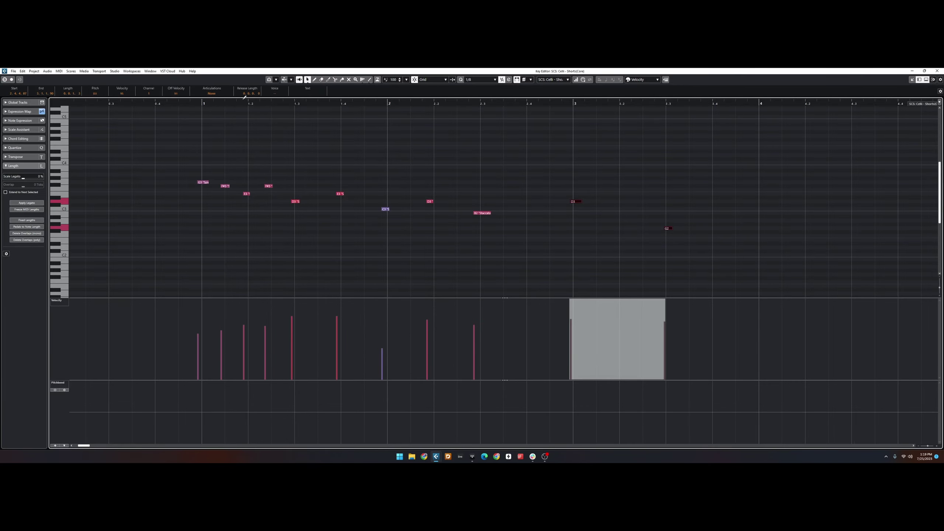
click(212, 93)
click(206, 121)
click(181, 137)
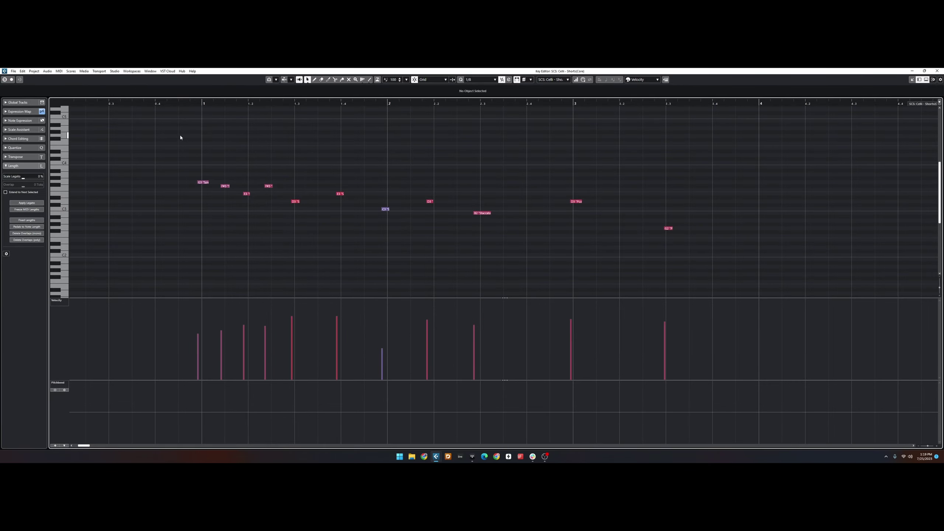
Iteratively quantize all eleven notes toward the grid and play the part from bar 1
drag(164, 129, 649, 265)
key(q)
click(196, 134)
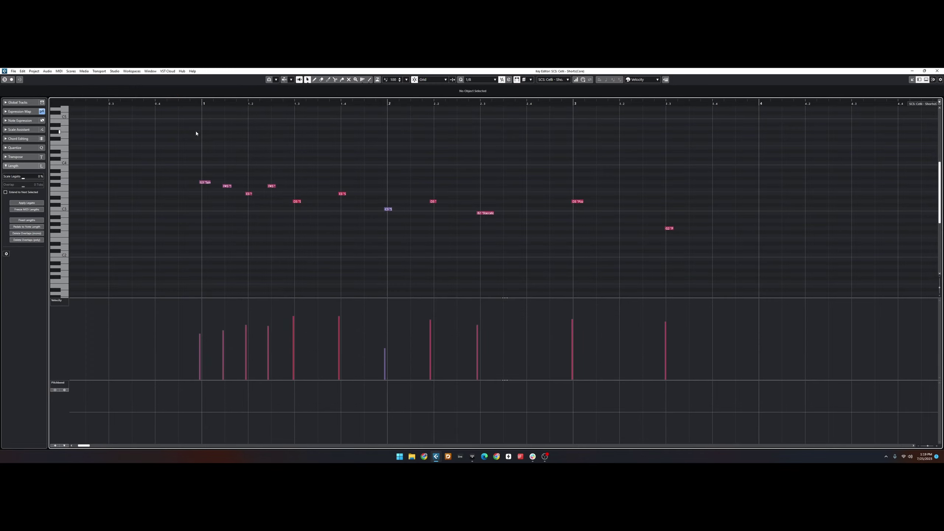
click(180, 105)
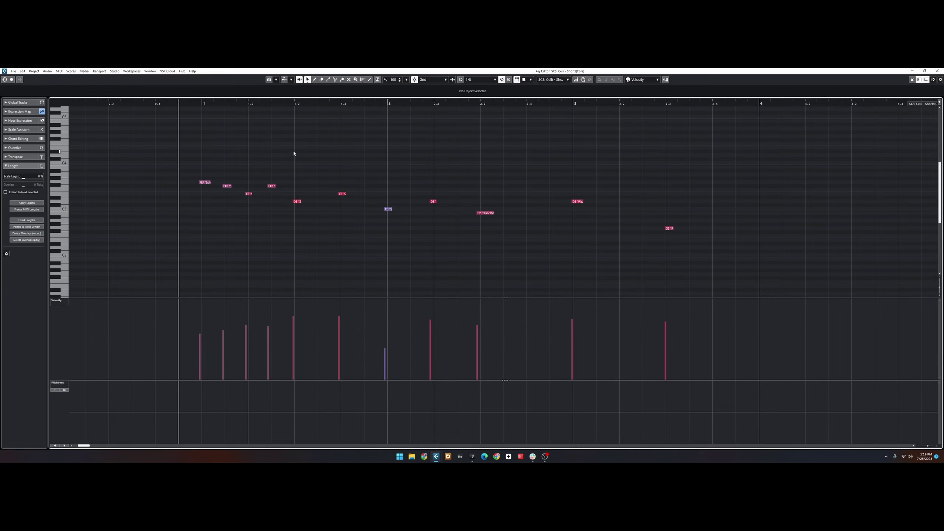
key(space)
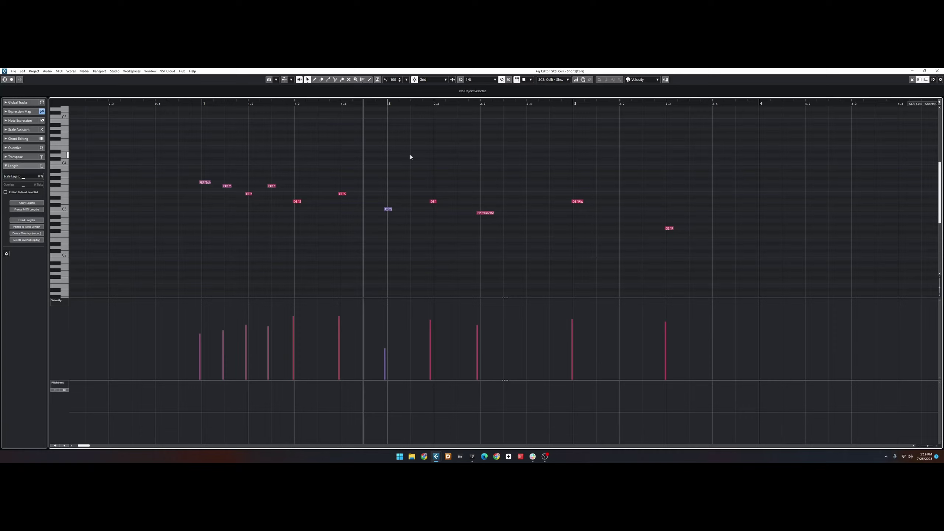